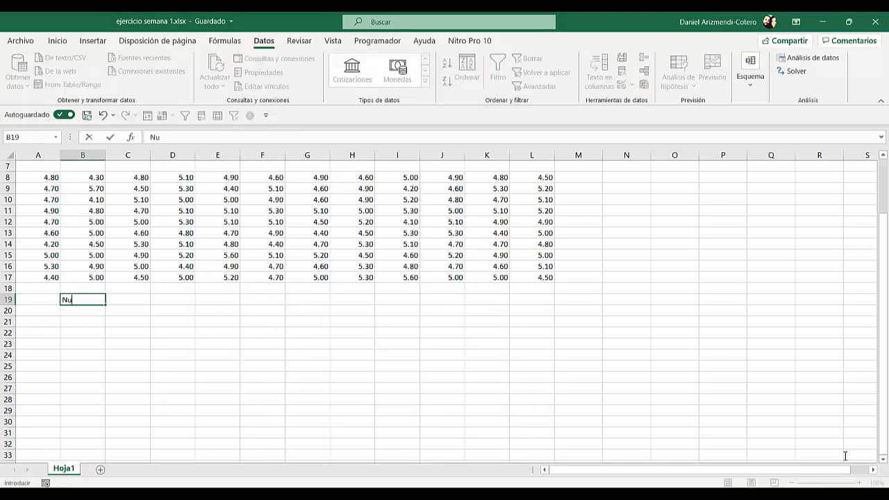
- Enter the label "Numero de clase" in cell B19 below the data table
{"action": "type", "text": "de clu"}
{"action": "key", "text": "BackSpace"}
{"action": "type", "text": "ase"}
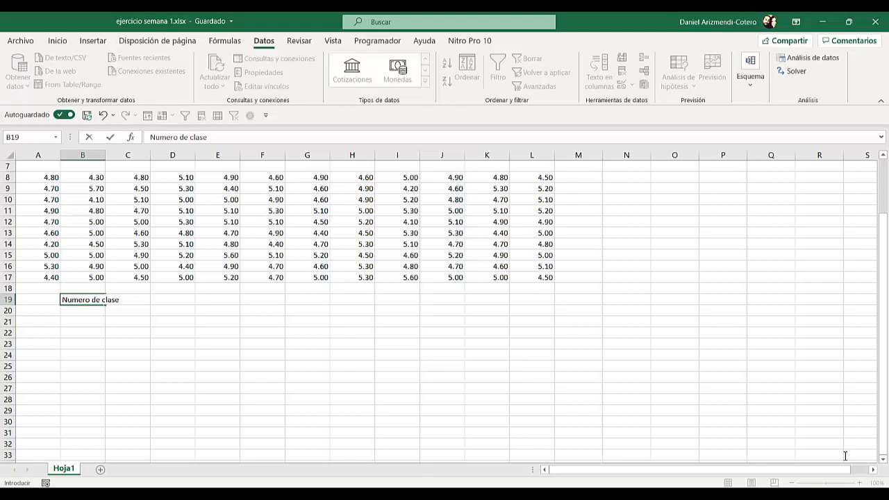
{"action": "key", "text": "Return"}
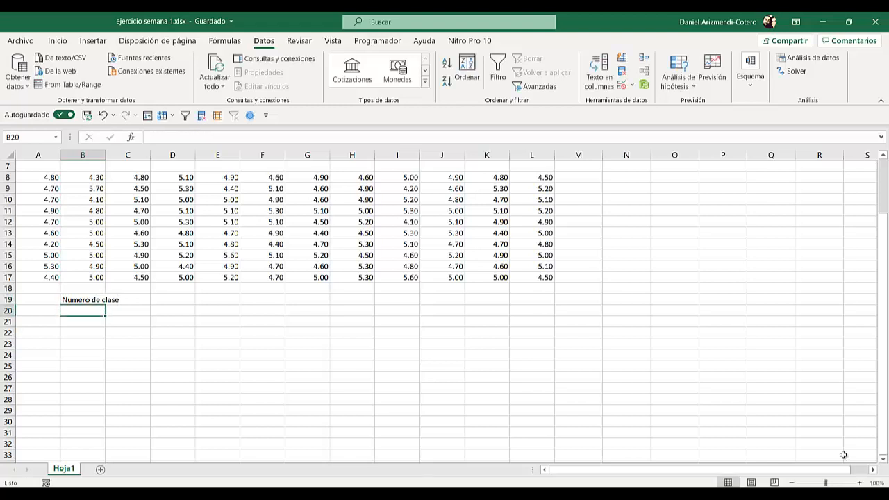
- Calculate the number of classes in B20 with the formula =LOG(121,2)
{"action": "type", "text": "="}
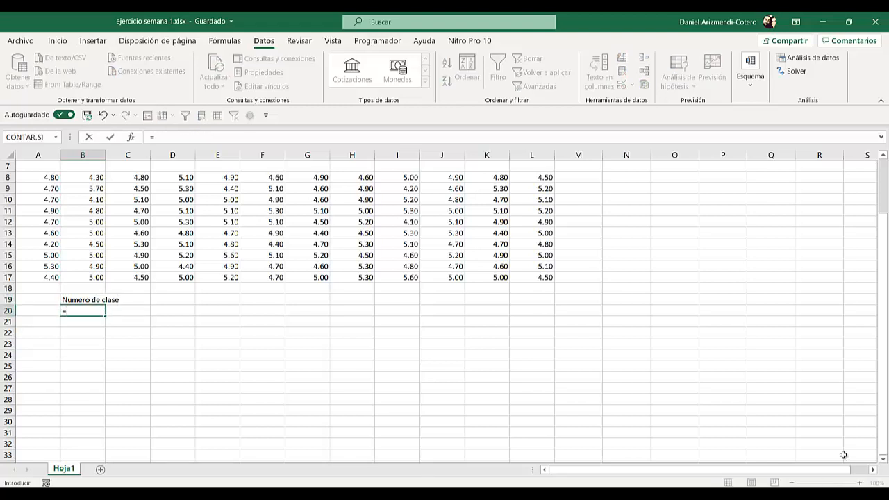
{"action": "type", "text": "log"}
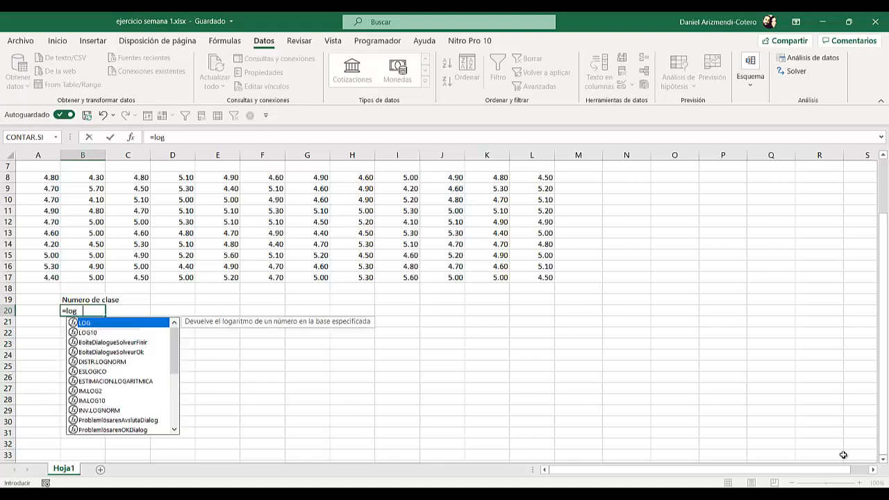
{"action": "key", "text": "Tab"}
{"action": "type", "text": "121"}
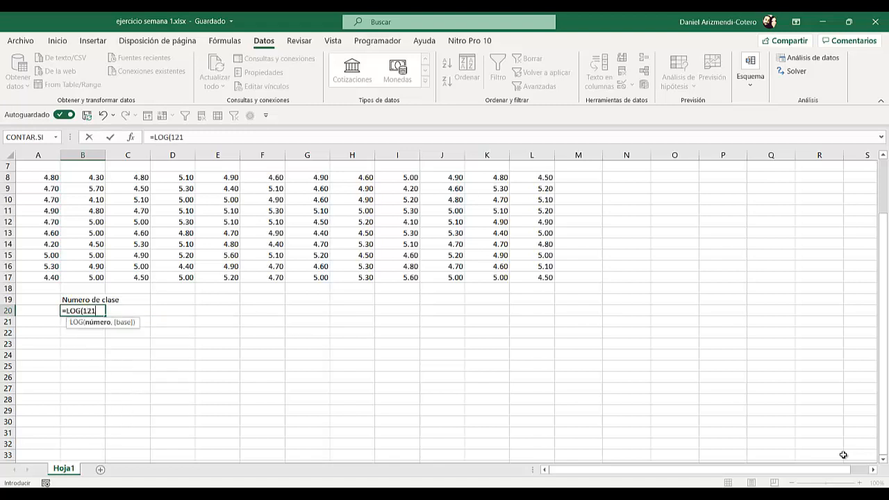
{"action": "type", "text": ",2)"}
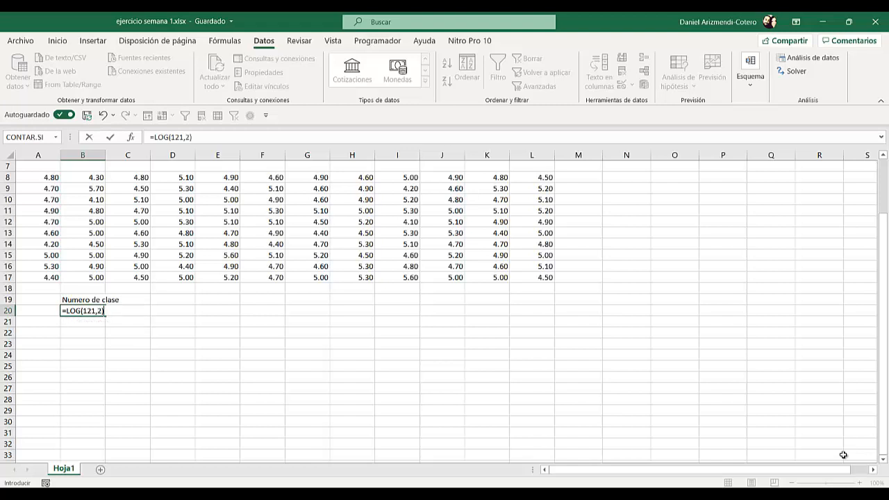
{"action": "key", "text": "Return"}
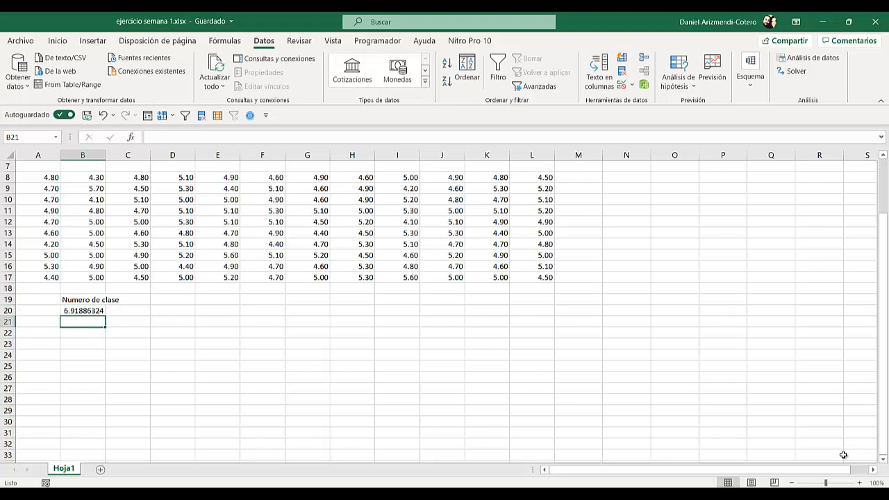
- Reduce the number format of B20 to zero decimal places
{"action": "key", "text": "Up"}
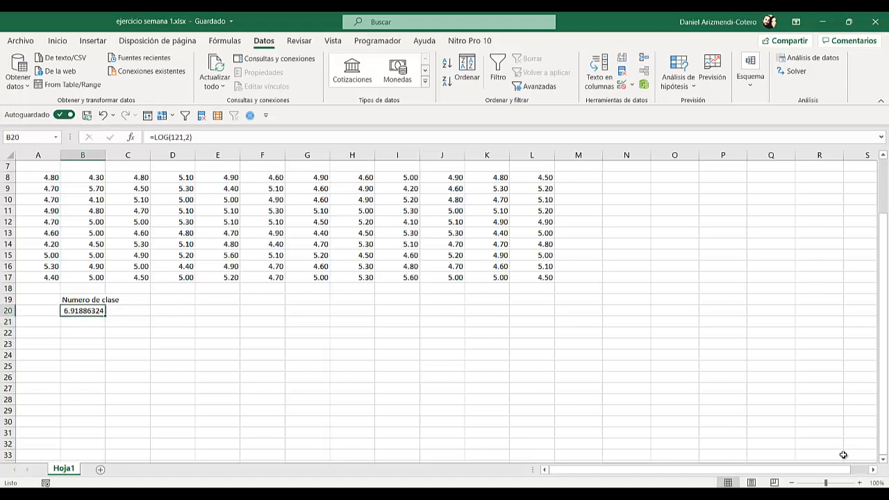
{"action": "left_click", "coordinate": [58, 41]}
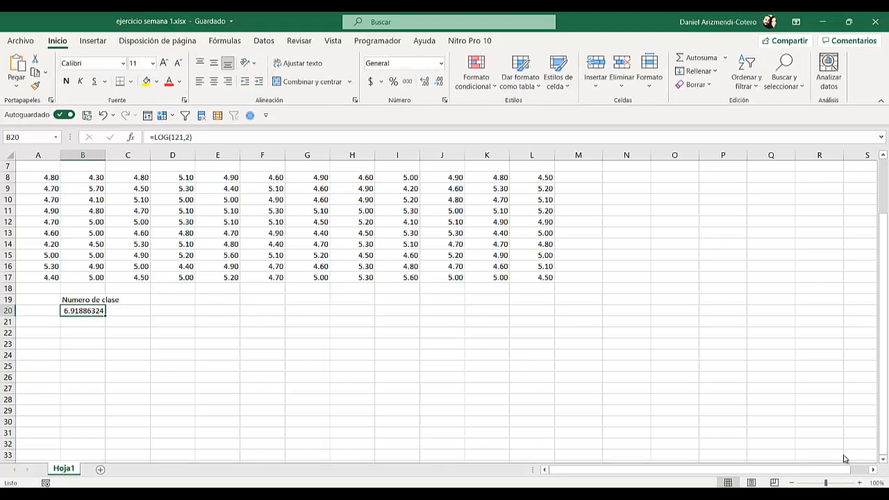
{"action": "left_click", "coordinate": [438, 81]}
{"action": "left_click", "coordinate": [438, 81]}
{"action": "left_click", "coordinate": [439, 82]}
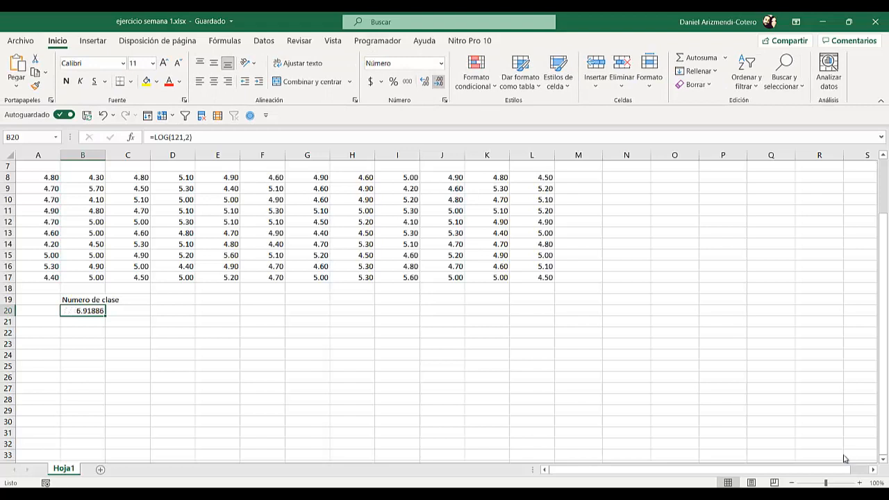
{"action": "left_click", "coordinate": [439, 82]}
{"action": "left_click", "coordinate": [438, 82]}
{"action": "left_click", "coordinate": [438, 81]}
{"action": "left_click", "coordinate": [438, 81]}
{"action": "left_click", "coordinate": [438, 81]}
- Enter the labels "Mínimo" in B21 and "Máximo" in B22
{"action": "key", "text": "Down"}
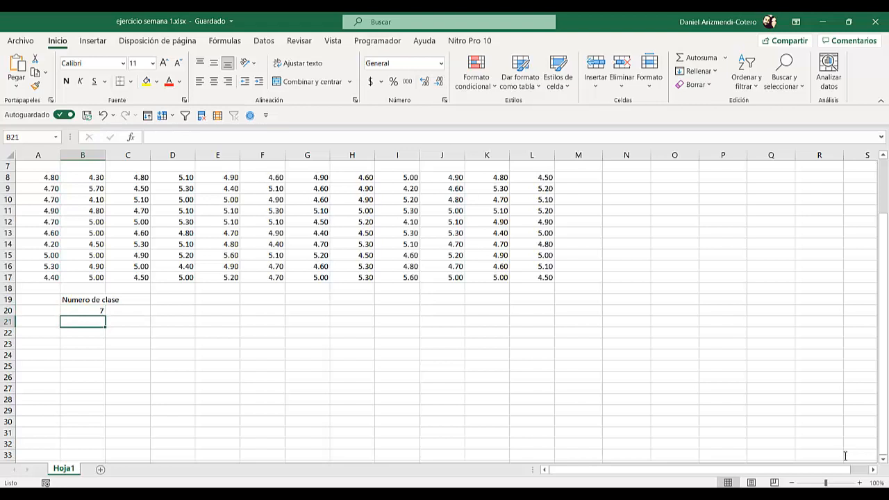
{"action": "type", "text": "Mínimo"}
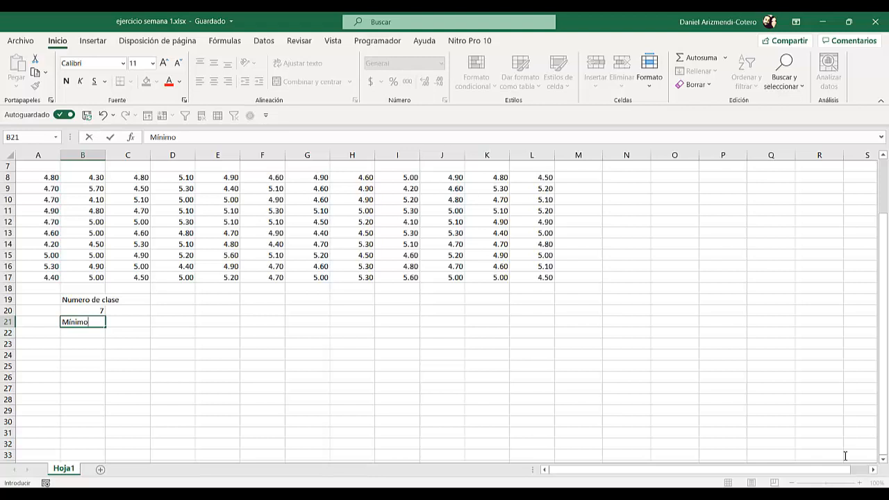
{"action": "key", "text": "ctrl+Return"}
{"action": "key", "text": "Down"}
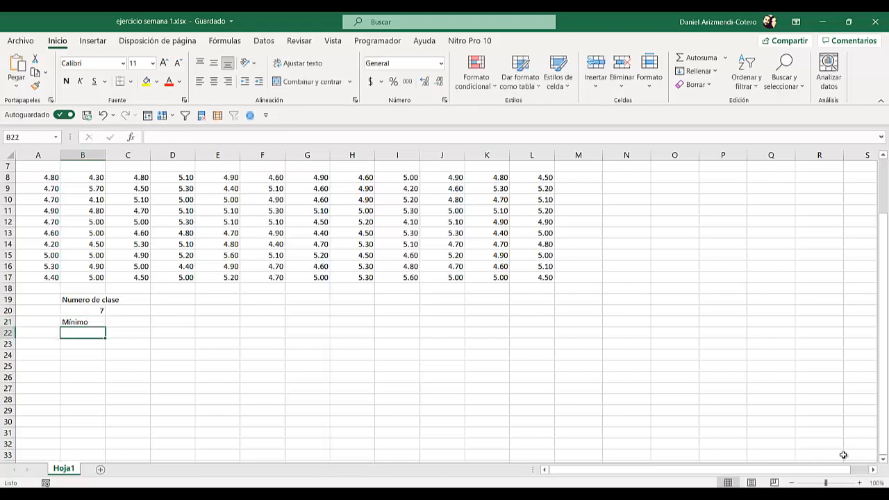
{"action": "type", "text": "Máxi"}
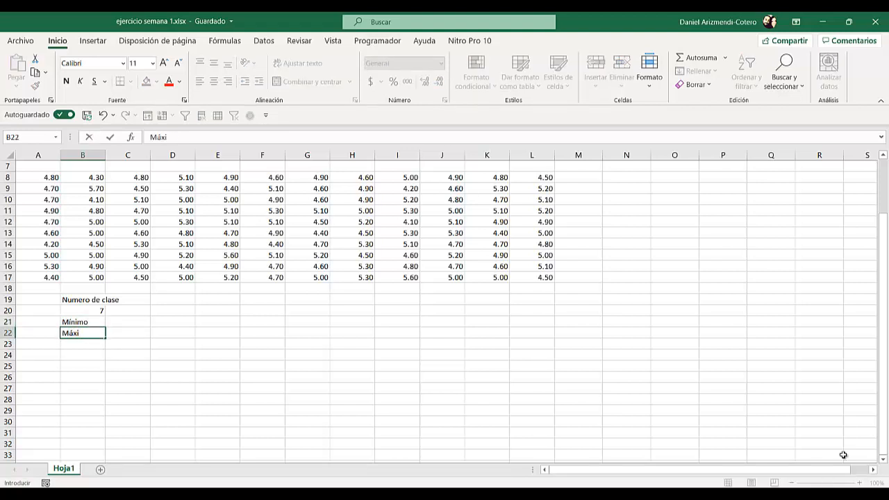
{"action": "type", "text": "mo"}
{"action": "key", "text": "Tab"}
- Calculate the minimum of the data in C21 with the formula =MIN(A8:L17)
{"action": "key", "text": "Up"}
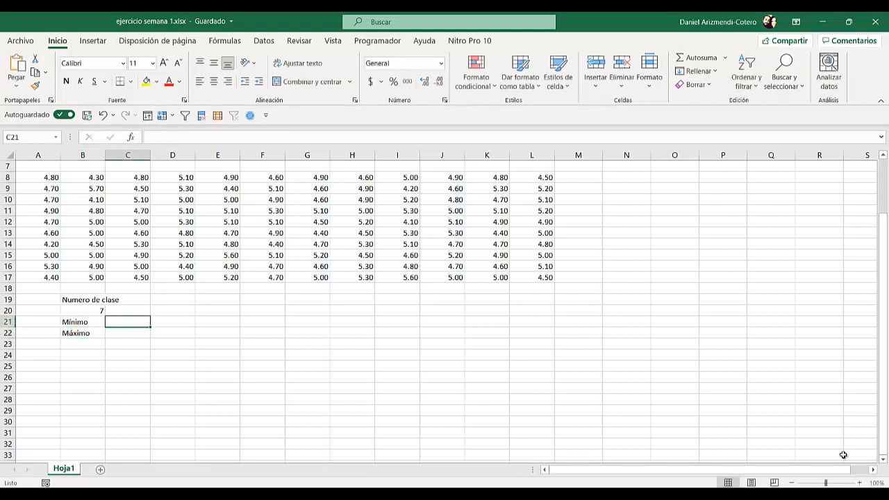
{"action": "type", "text": "=mi"}
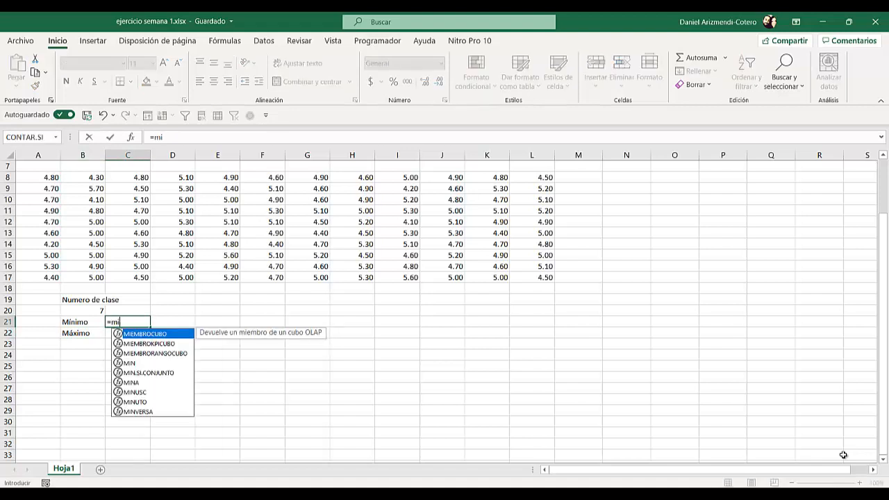
{"action": "type", "text": "n"}
{"action": "key", "text": "Tab"}
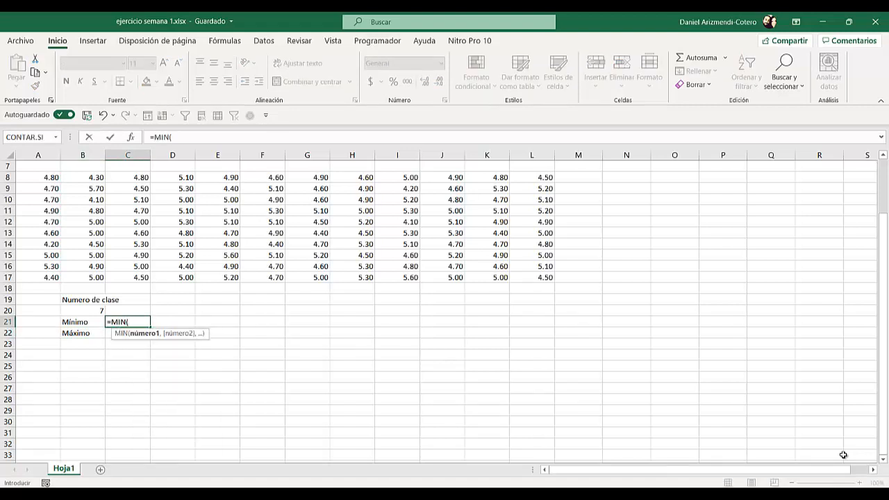
{"action": "key", "text": "ctrl+Up"}
{"action": "key", "text": "ctrl+Up"}
{"action": "key", "text": "ctrl+Left"}
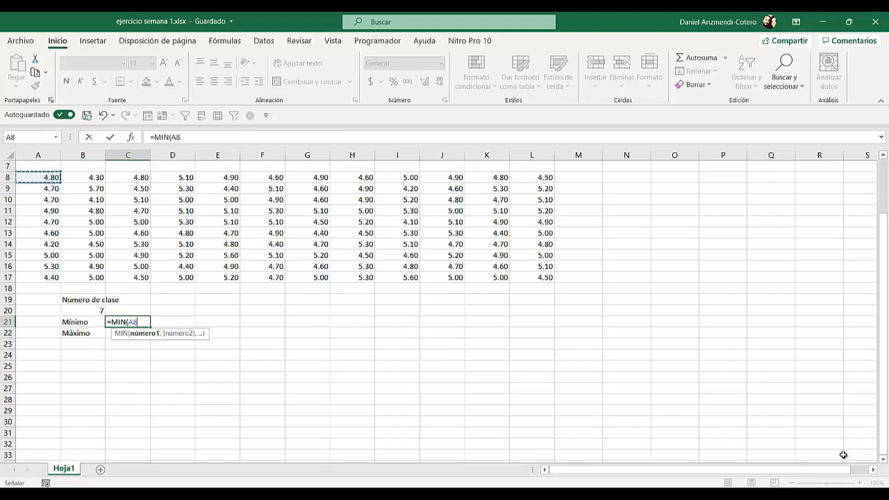
{"action": "key", "text": "ctrl+shift+Down"}
{"action": "key", "text": "ctrl+shift+Right"}
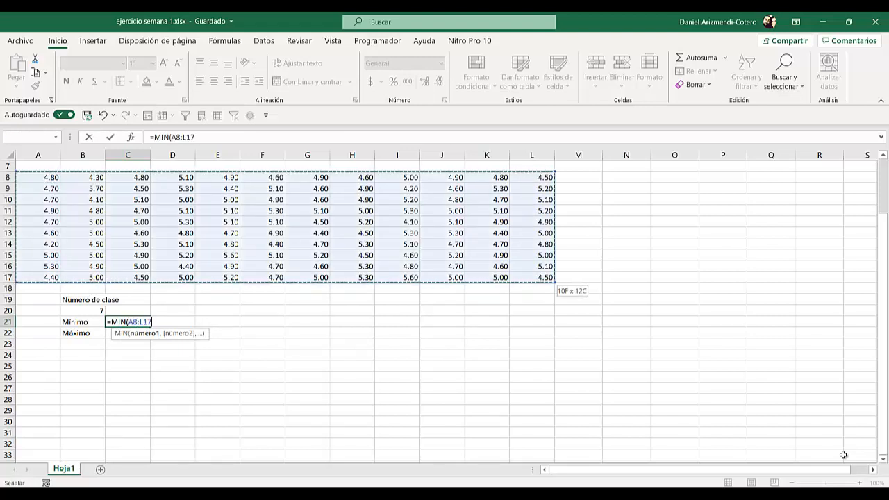
{"action": "type", "text": ")"}
{"action": "key", "text": "Return"}
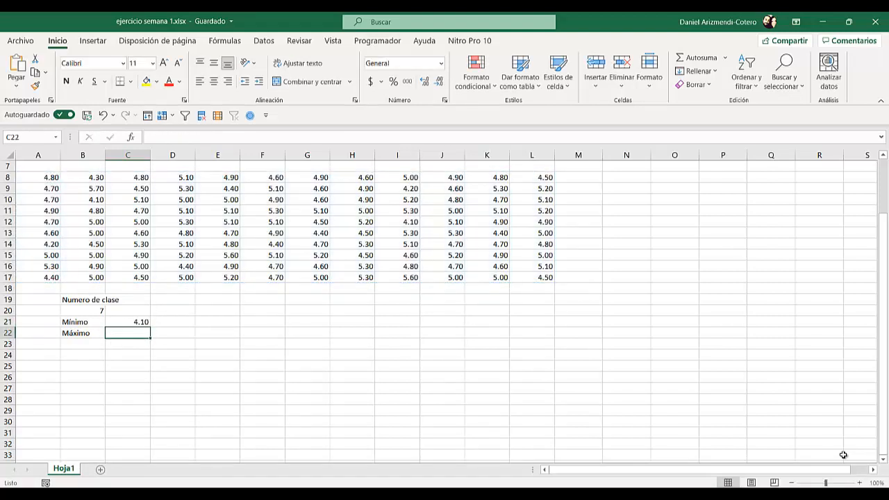
- Calculate the maximum of the data range A8:L17 in C22 with the MAX function
{"action": "type", "text": "=ma"}
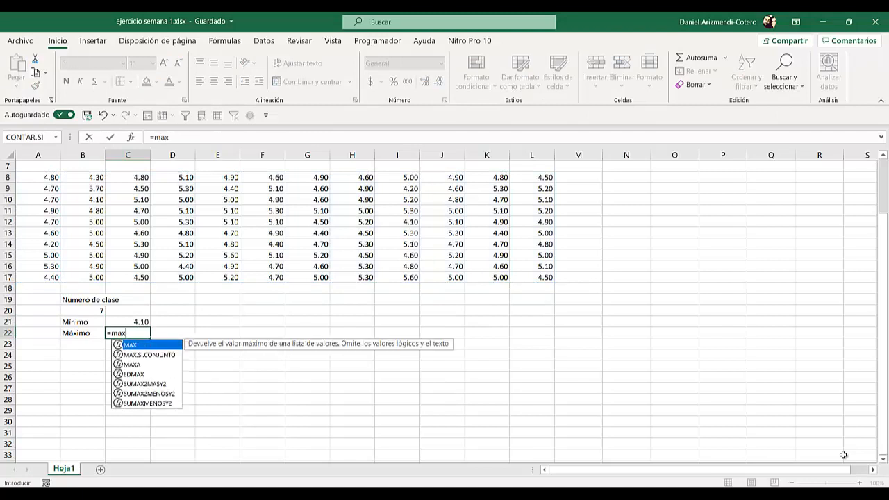
{"action": "type", "text": "x"}
{"action": "key", "text": "Tab"}
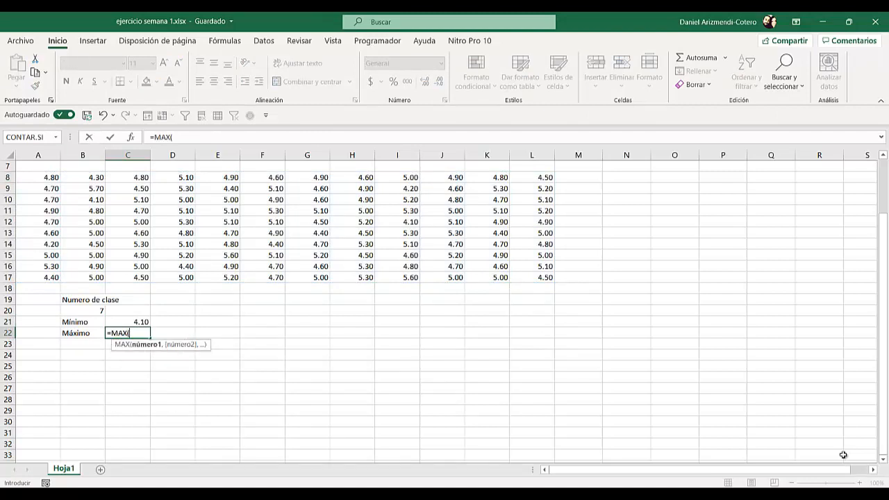
{"action": "key", "text": "Left"}
{"action": "key", "text": "Left"}
{"action": "key", "text": "ctrl+Up"}
{"action": "key", "text": "ctrl+Up"}
{"action": "key", "text": "ctrl+shift+Down"}
{"action": "key", "text": "ctrl+shift+Right"}
{"action": "key", "text": "Return"}
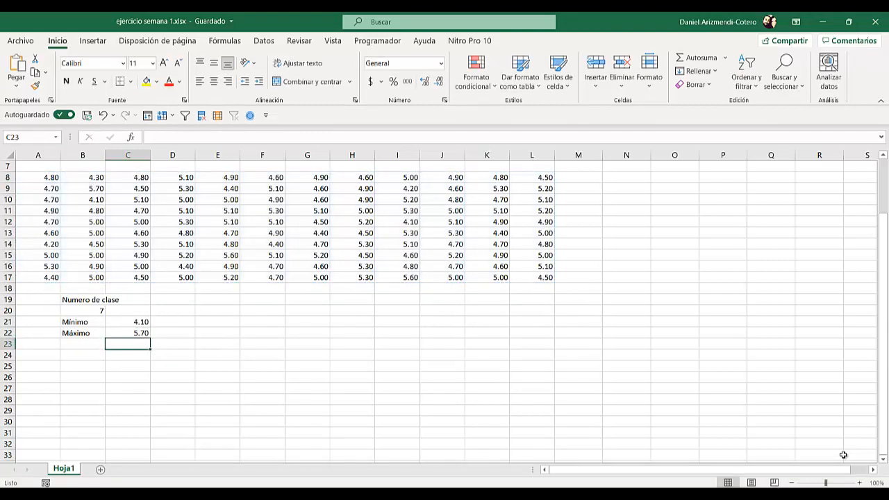
- Label B23 "AC" and calculate the class width in C23 with the formula =(C22-C21)/7
{"action": "key", "text": "Left"}
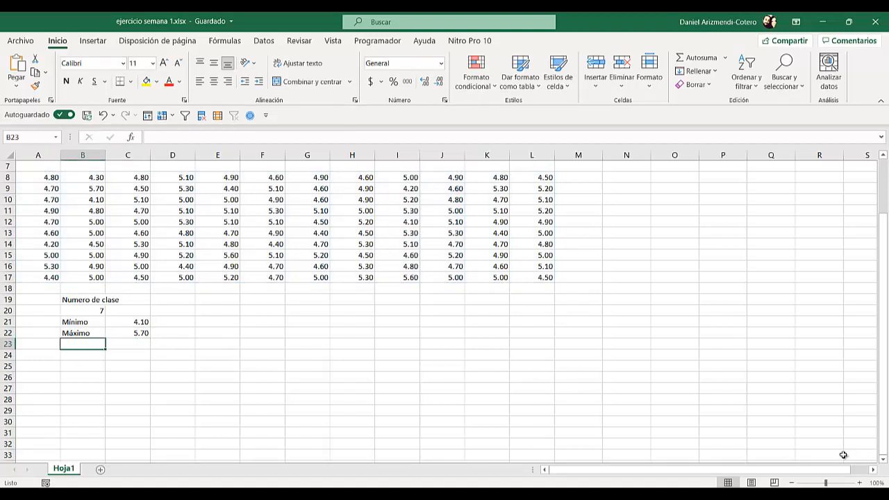
{"action": "type", "text": "AC"}
{"action": "key", "text": "Tab"}
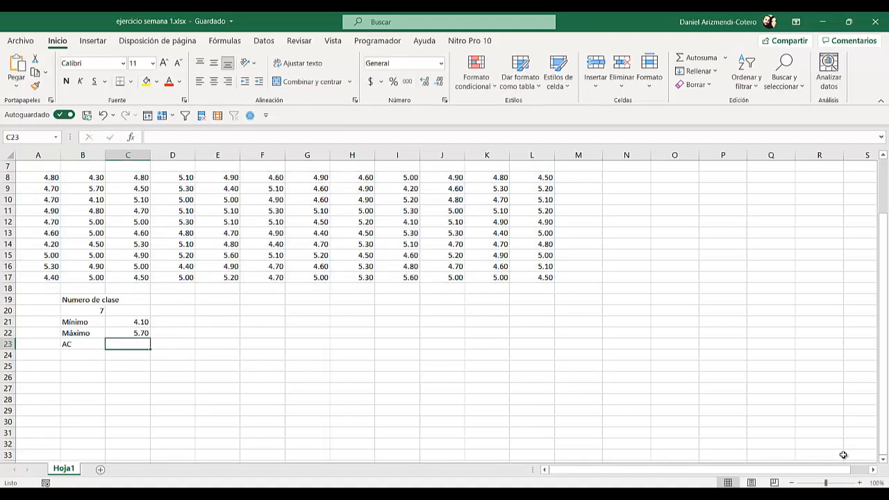
{"action": "type", "text": "=("}
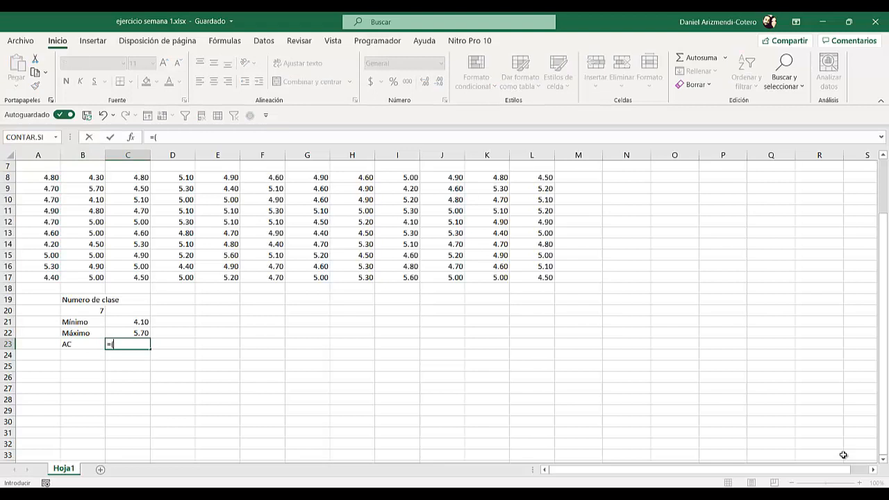
{"action": "key", "text": "Up"}
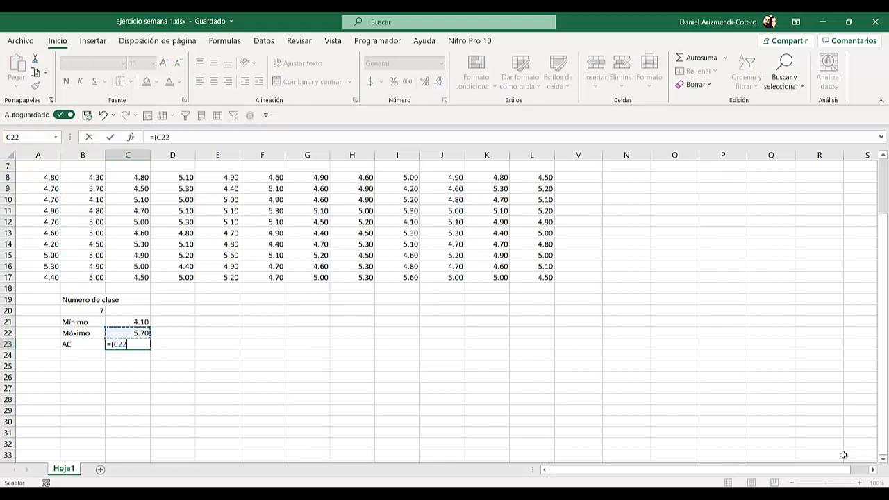
{"action": "type", "text": "-"}
{"action": "key", "text": "Up"}
{"action": "key", "text": "Up"}
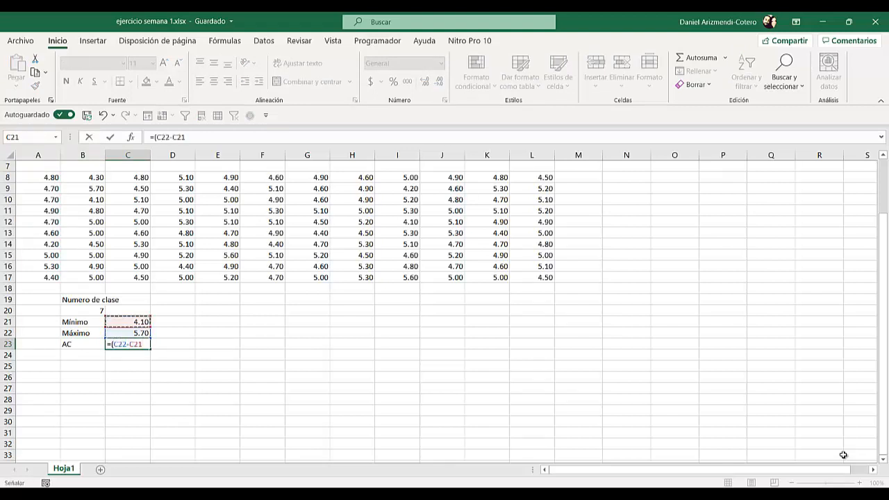
{"action": "type", "text": ")/7"}
{"action": "key", "text": "Return"}
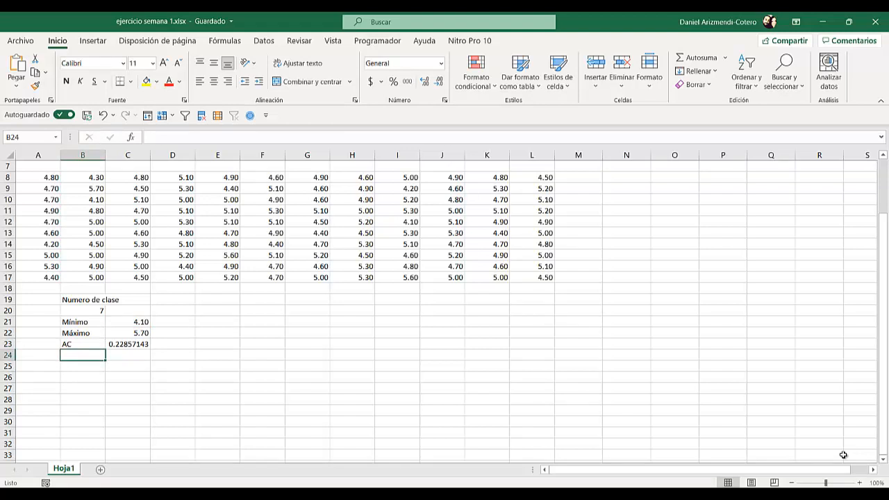
- Review the class width formula in C23 and the number of classes formula in B20
{"action": "key", "text": "Up"}
{"action": "key", "text": "Right"}
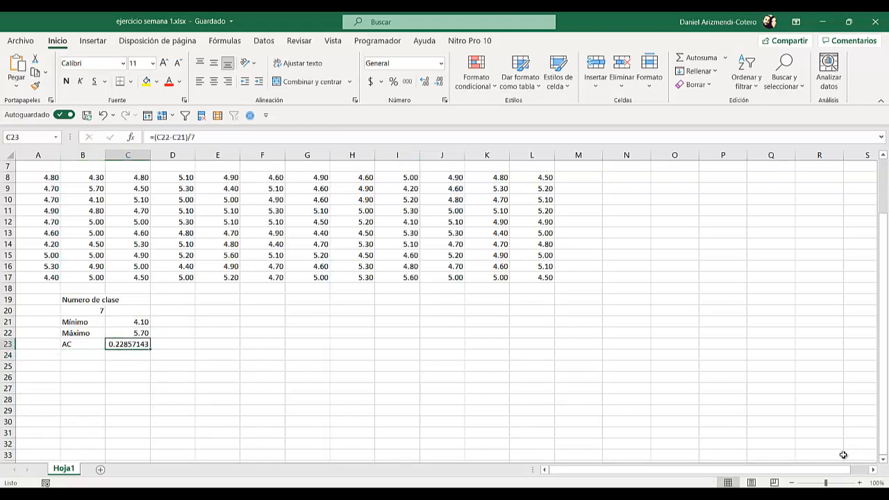
{"action": "key", "text": "Left"}
{"action": "key", "text": "Up"}
{"action": "key", "text": "Up"}
{"action": "key", "text": "Up"}
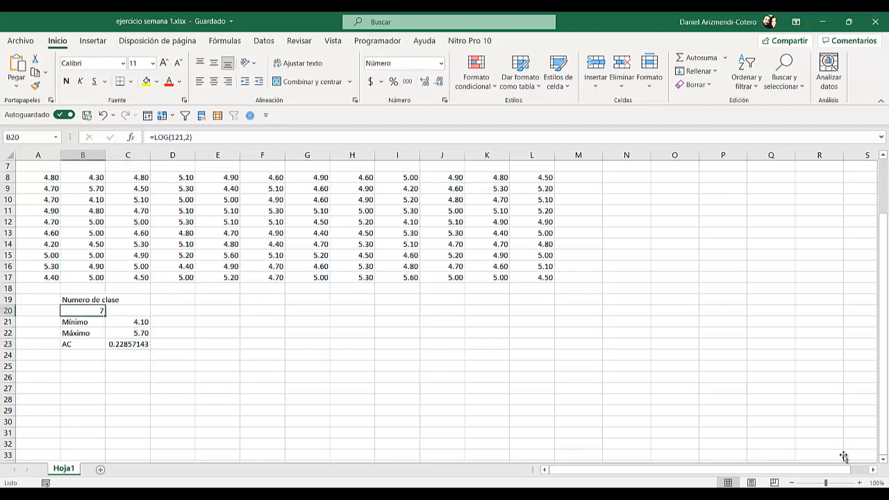
{"action": "key", "text": "Down"}
{"action": "key", "text": "Down"}
{"action": "key", "text": "Down"}
{"action": "key", "text": "Down"}
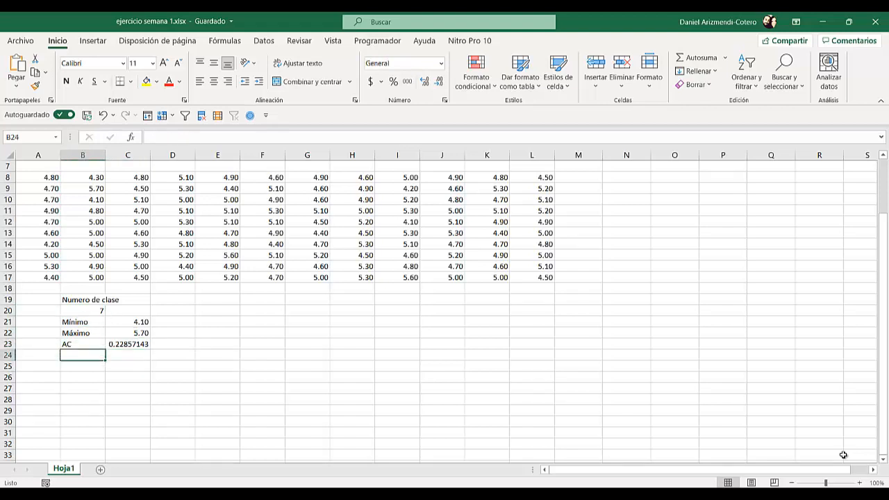
- Enter the column heading "Clases" in cell E20
{"action": "key", "text": "Right"}
{"action": "key", "text": "Right"}
{"action": "key", "text": "Right"}
{"action": "key", "text": "Up"}
{"action": "key", "text": "Up"}
{"action": "key", "text": "Up"}
{"action": "key", "text": "Up"}
{"action": "type", "text": "Ca"}
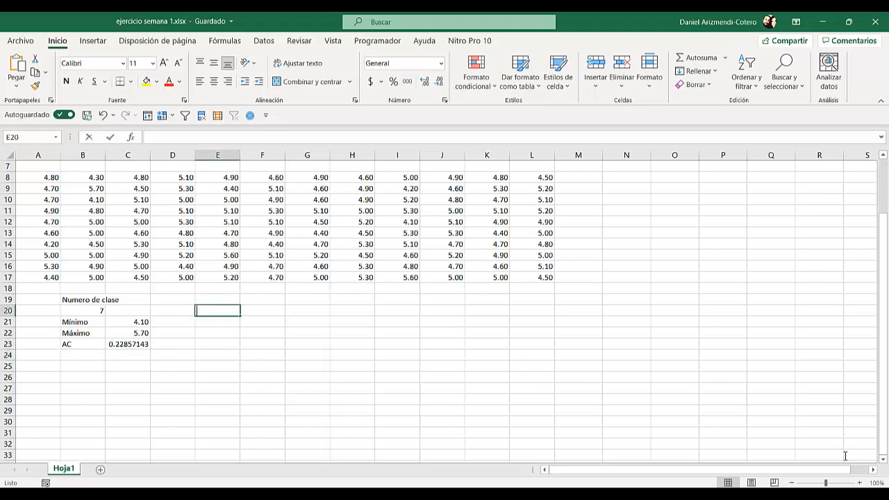
{"action": "key", "text": "BackSpace"}
{"action": "type", "text": "lases"}
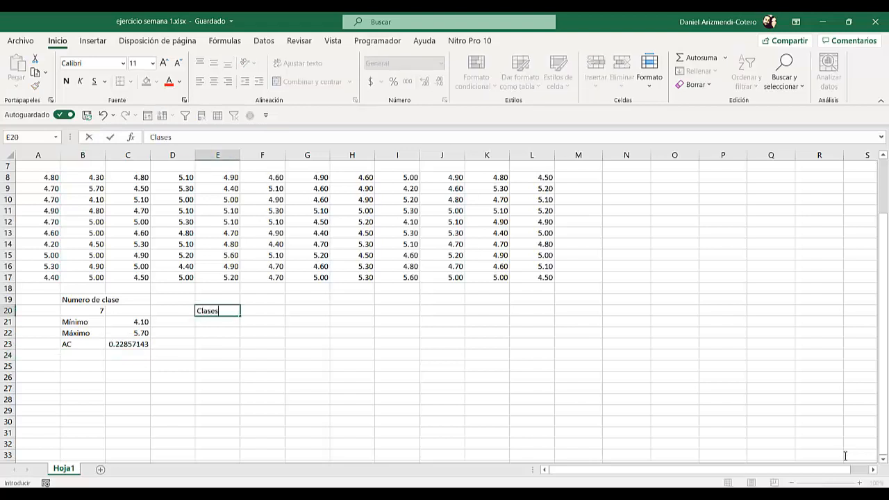
{"action": "key", "text": "Return"}
- Calculate the first class limit in E21 by adding the minimum and the class width with the formula =C21+C23
{"action": "type", "text": "="}
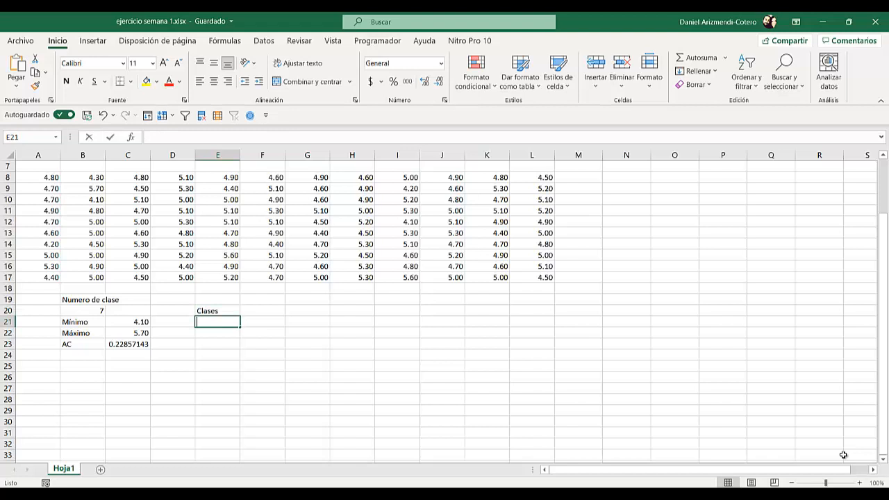
{"action": "key", "text": "Left"}
{"action": "key", "text": "Left"}
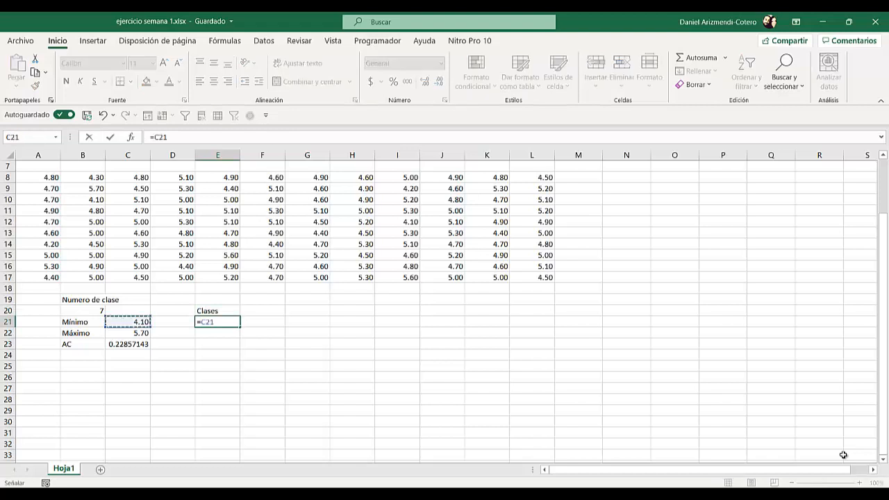
{"action": "type", "text": "+"}
{"action": "key", "text": "Left"}
{"action": "key", "text": "Left"}
{"action": "key", "text": "Down"}
{"action": "key", "text": "Down"}
{"action": "key", "text": "Return"}
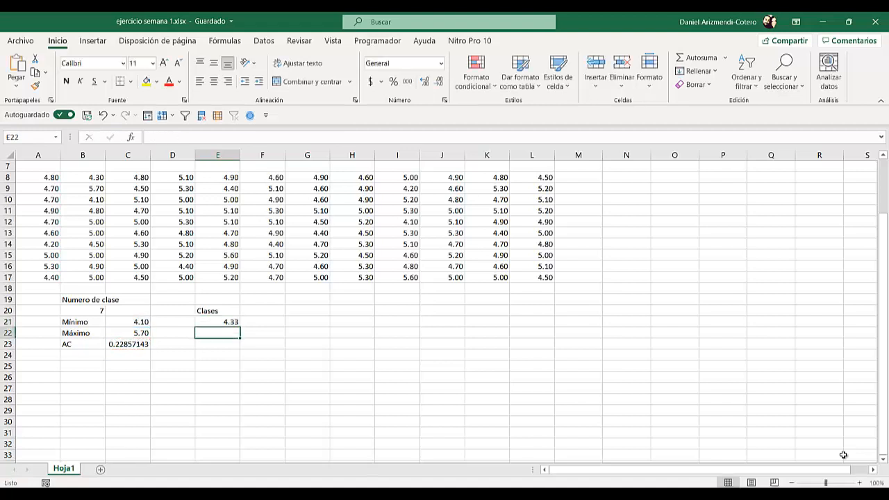
- Calculate the second class limit in E22 with the formula =E21+$C$23, keeping the class width reference absolute
{"action": "type", "text": "="}
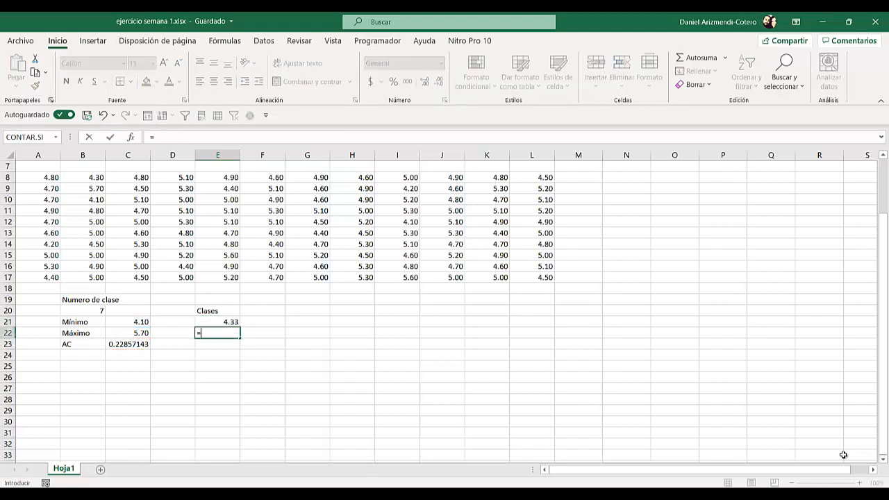
{"action": "key", "text": "Up"}
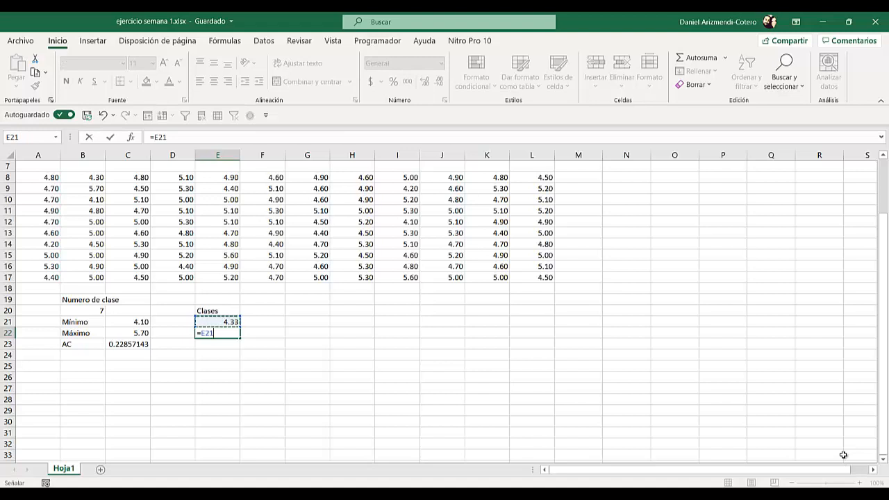
{"action": "type", "text": "+"}
{"action": "key", "text": "Left"}
{"action": "key", "text": "Left"}
{"action": "key", "text": "Down"}
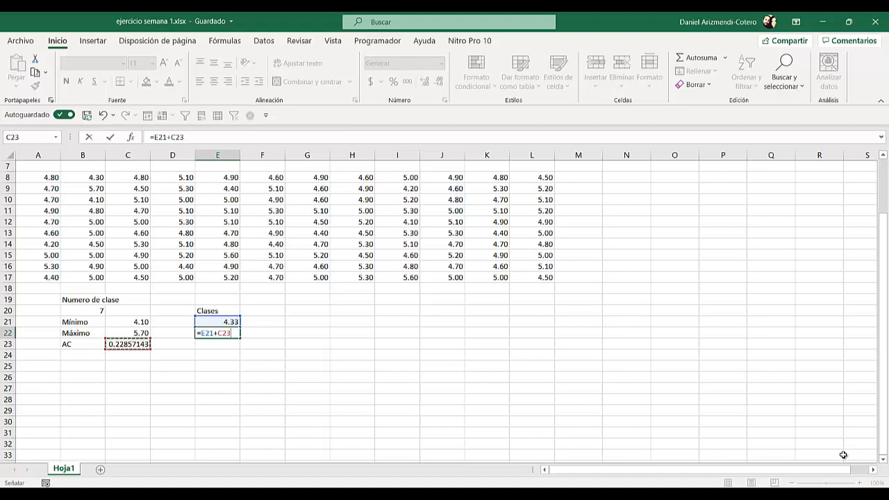
{"action": "key", "text": "F4"}
{"action": "key", "text": "Return"}
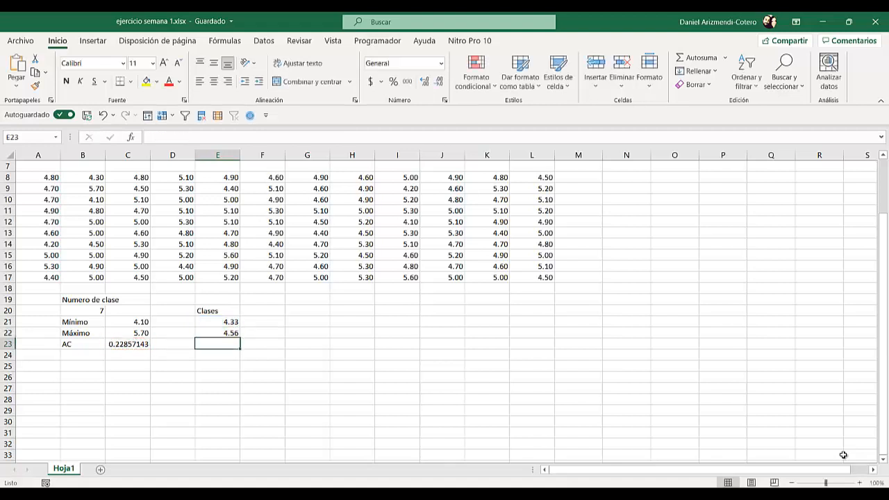
- Fill the formula from E22 down to E27 to complete the list of class limits
{"action": "key", "text": "Up"}
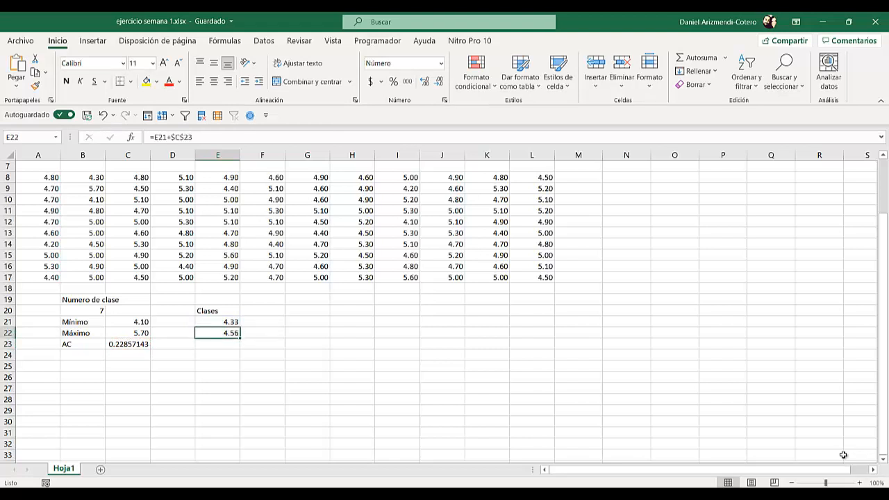
{"action": "key", "text": "Up"}
{"action": "key", "text": "Down"}
{"action": "left_click_drag", "start_coordinate": [240, 339], "coordinate": [240, 394]}
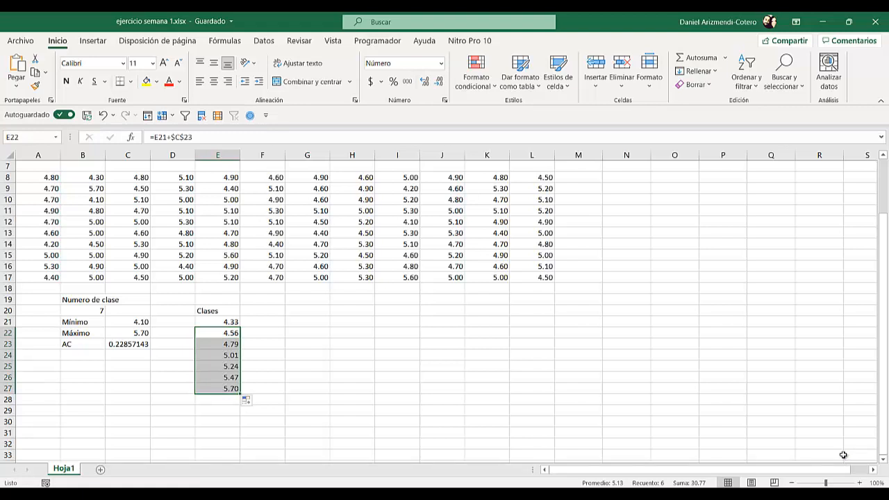
{"action": "key", "text": "ctrl+Down"}
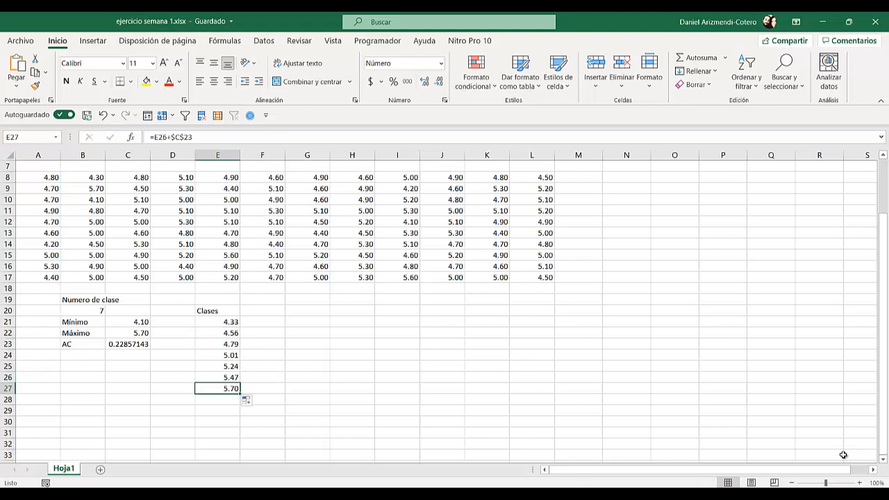
- Highlight the maximum value in C22 with a yellow fill
{"action": "key", "text": "Left"}
{"action": "key", "text": "Left"}
{"action": "key", "text": "Up"}
{"action": "key", "text": "Up"}
{"action": "key", "text": "Up"}
{"action": "key", "text": "Up"}
{"action": "key", "text": "Up"}
{"action": "left_click", "coordinate": [146, 82]}
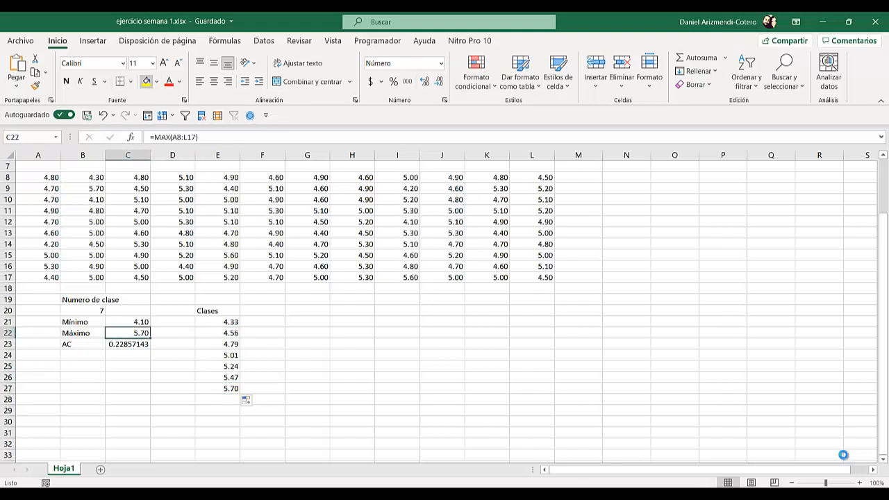
- Highlight the last class limit in E27 with a yellow fill
{"action": "key", "text": "Right"}
{"action": "key", "text": "Right"}
{"action": "key", "text": "Down"}
{"action": "key", "text": "Down"}
{"action": "key", "text": "Down"}
{"action": "key", "text": "Down"}
{"action": "key", "text": "Down"}
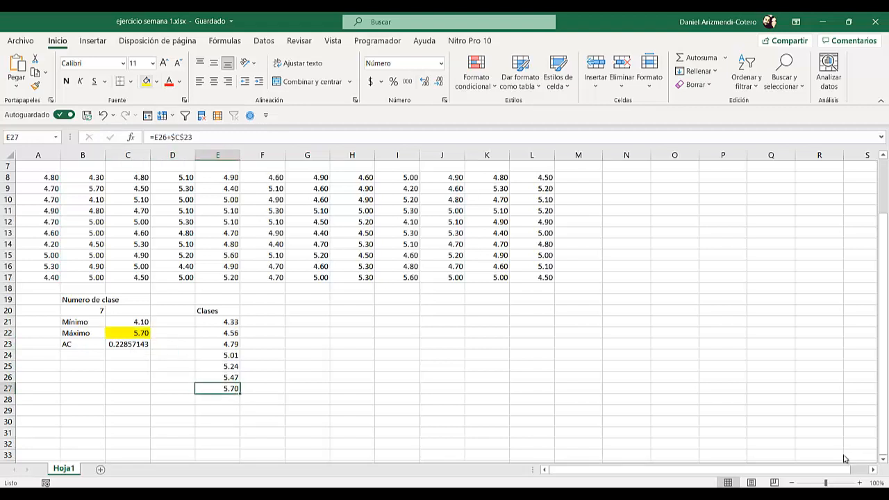
{"action": "left_click", "coordinate": [147, 82]}
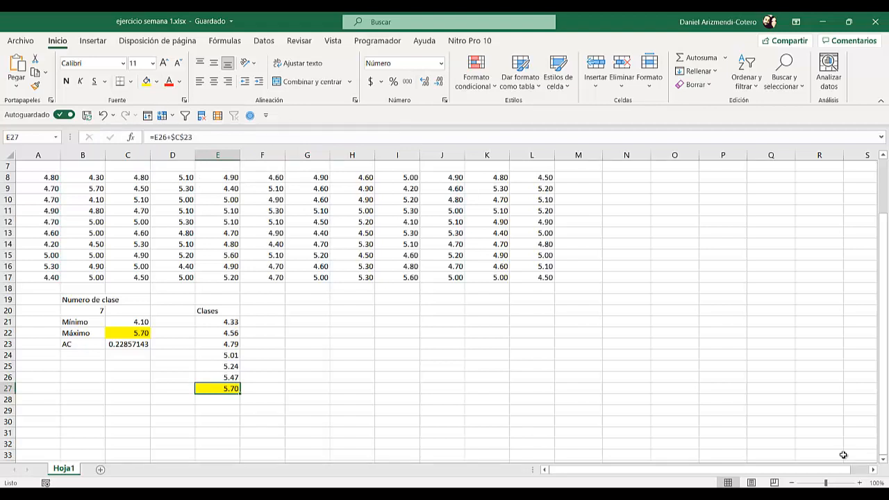
- Start the Histogram tool from the Data Analysis functions
{"action": "key", "text": "Up"}
{"action": "key", "text": "Up"}
{"action": "key", "text": "Up"}
{"action": "key", "text": "Up"}
{"action": "key", "text": "Up"}
{"action": "key", "text": "Up"}
{"action": "key", "text": "Up"}
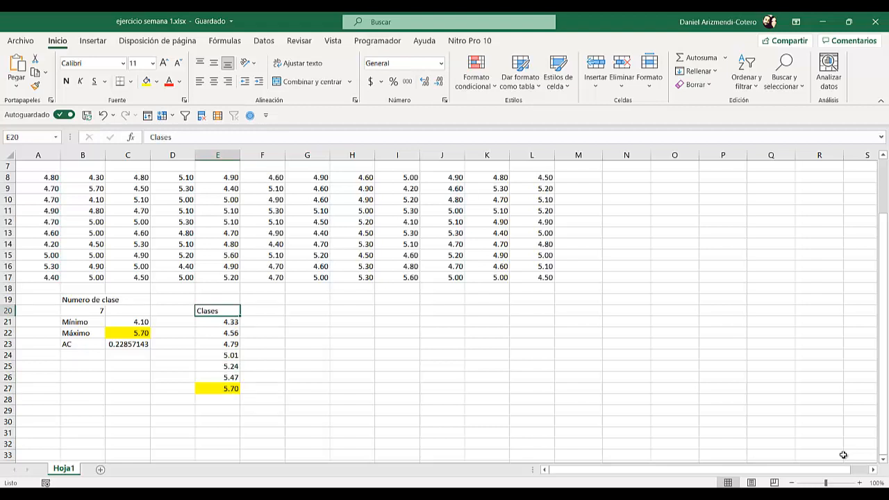
{"action": "left_click", "coordinate": [264, 41]}
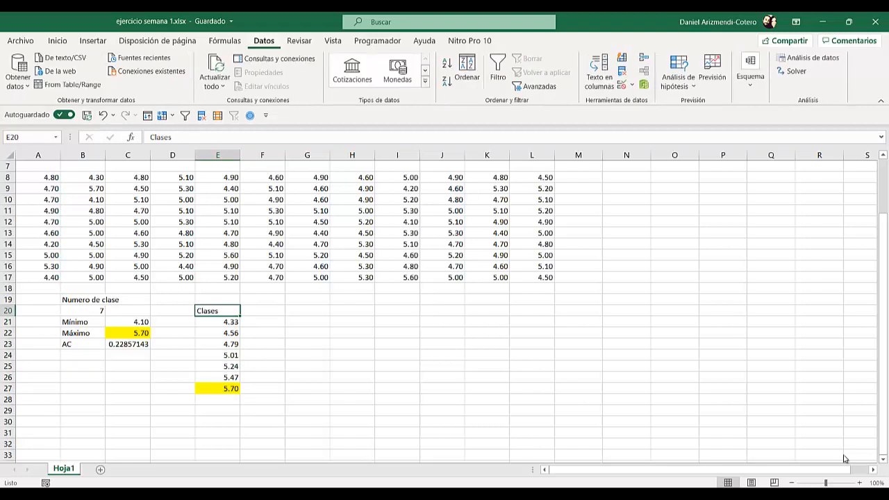
{"action": "left_click", "coordinate": [810, 58]}
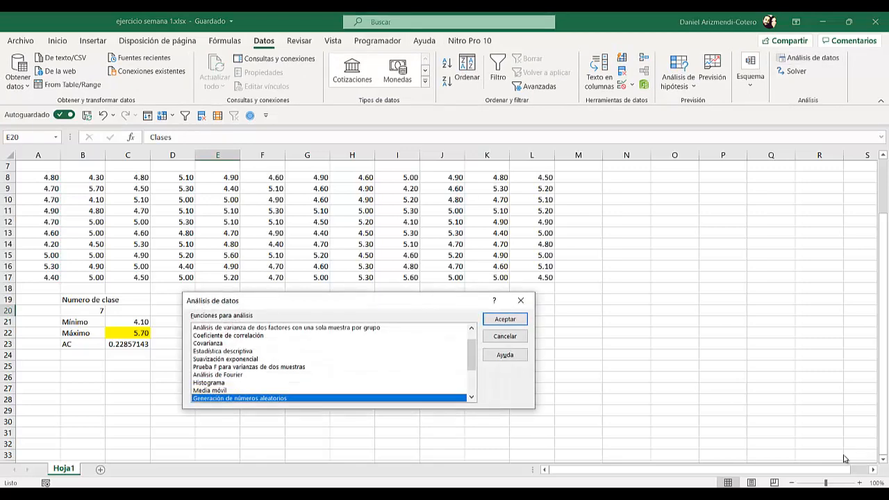
{"action": "left_click_drag", "start_coordinate": [431, 305], "coordinate": [491, 55]}
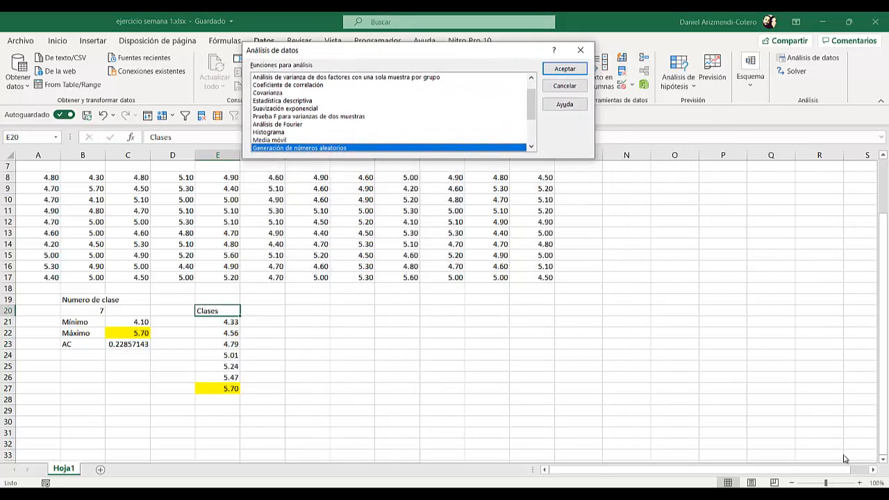
{"action": "left_click", "coordinate": [270, 132]}
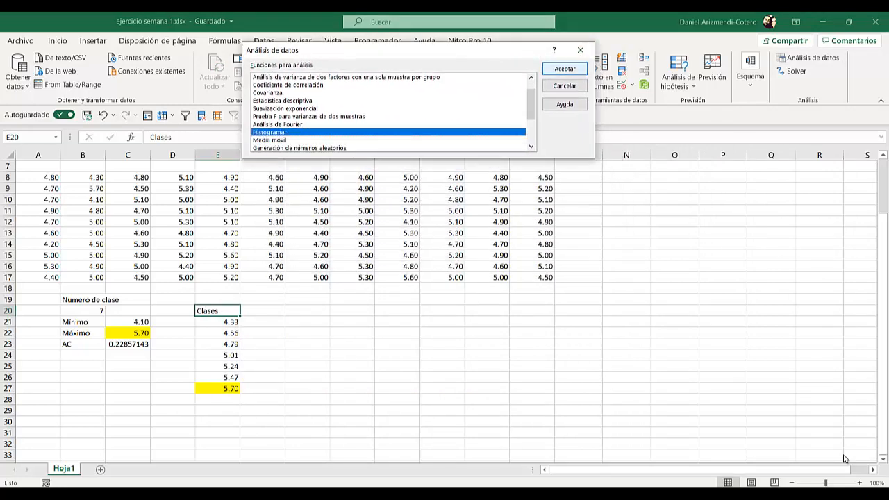
{"action": "left_click", "coordinate": [565, 68]}
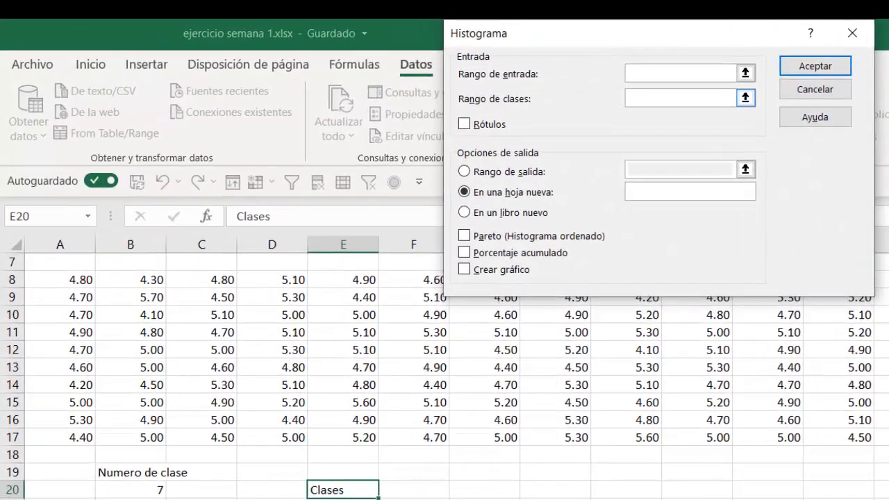
- Set the histogram's input range to the data in A8:L17
{"action": "left_click", "coordinate": [563, 56]}
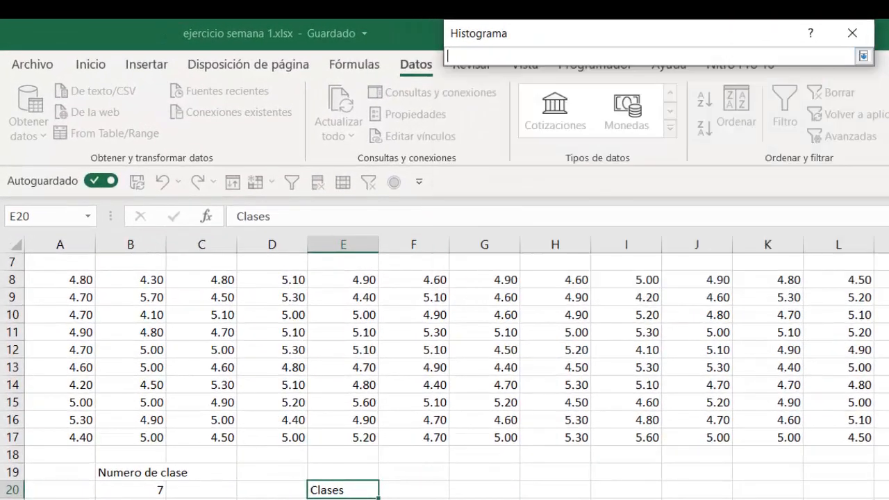
{"action": "left_click_drag", "start_coordinate": [42, 280], "coordinate": [852, 441]}
{"action": "left_click", "coordinate": [864, 56]}
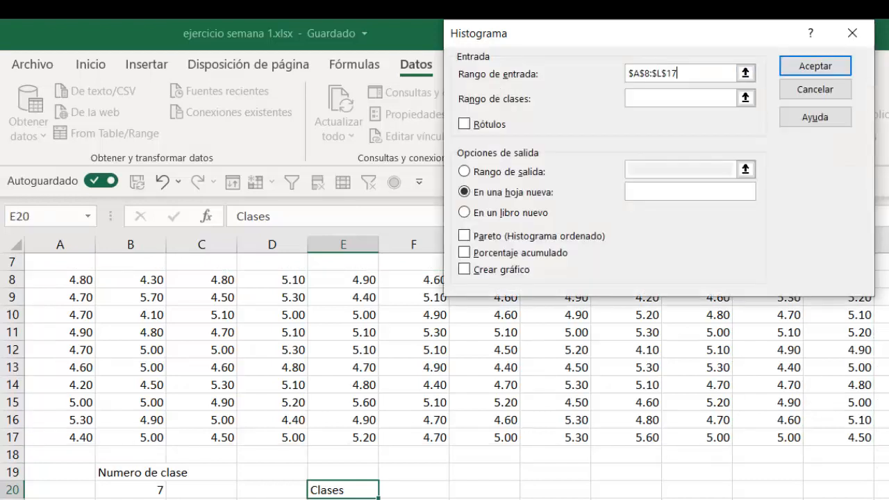
- Set the histogram's class range to the class limits in E21:E27
{"action": "mouse_move", "coordinate": [712, 33]}
{"action": "left_mouse_down"}
{"action": "mouse_move", "coordinate": [716, 44]}
{"action": "mouse_move", "coordinate": [733, 44]}
{"action": "mouse_move", "coordinate": [714, 42]}
{"action": "left_mouse_up"}
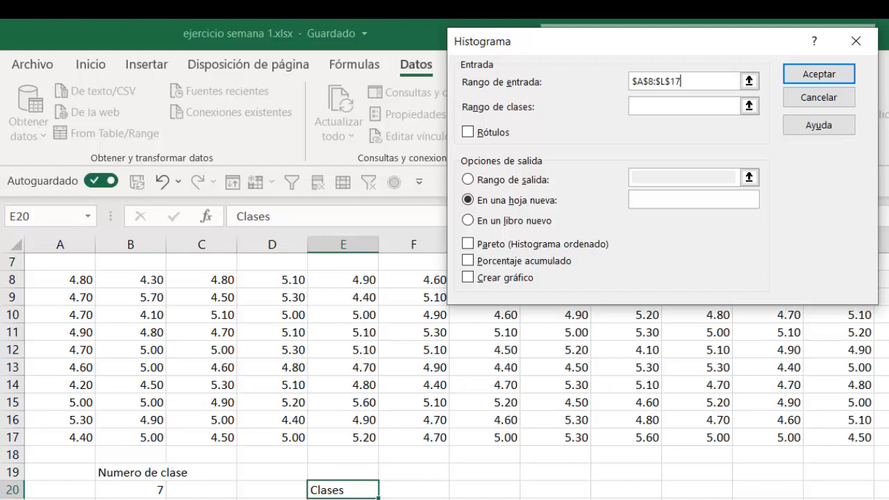
{"action": "left_click", "coordinate": [749, 105]}
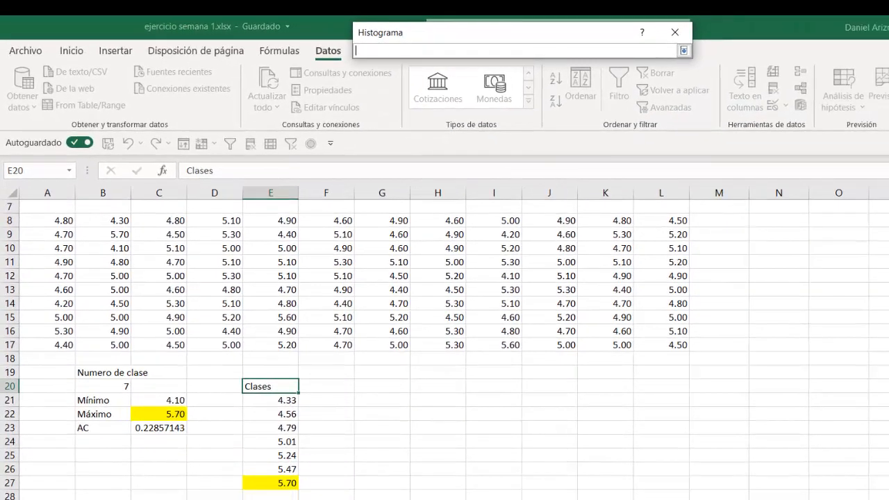
{"action": "left_click", "coordinate": [271, 400]}
{"action": "left_click_drag", "start_coordinate": [275, 401], "coordinate": [279, 485]}
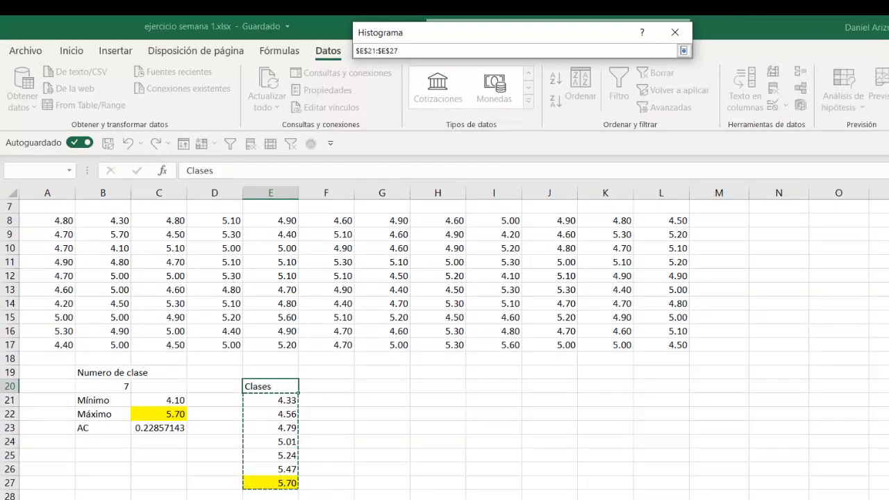
{"action": "left_click", "coordinate": [684, 51]}
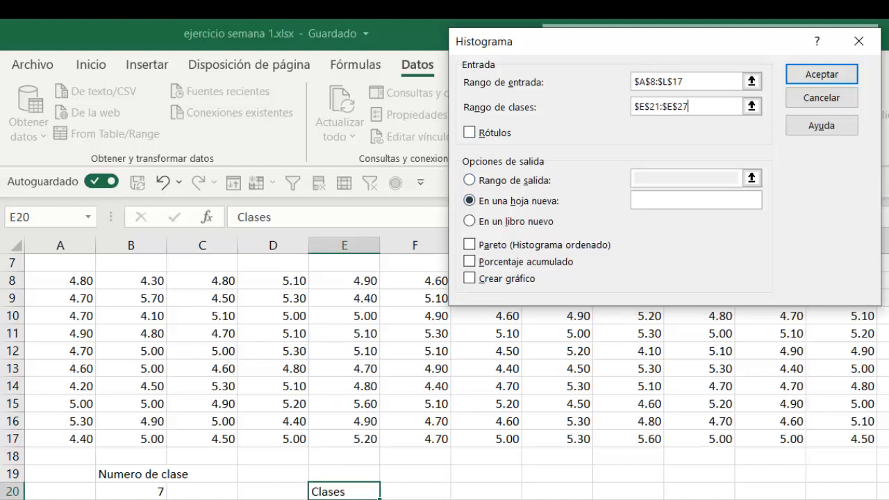
- Generate the histogram on a new sheet named "Histograma" with cumulative percentage and a chart
{"action": "type", "text": "Histograma"}
{"action": "left_click", "coordinate": [470, 262]}
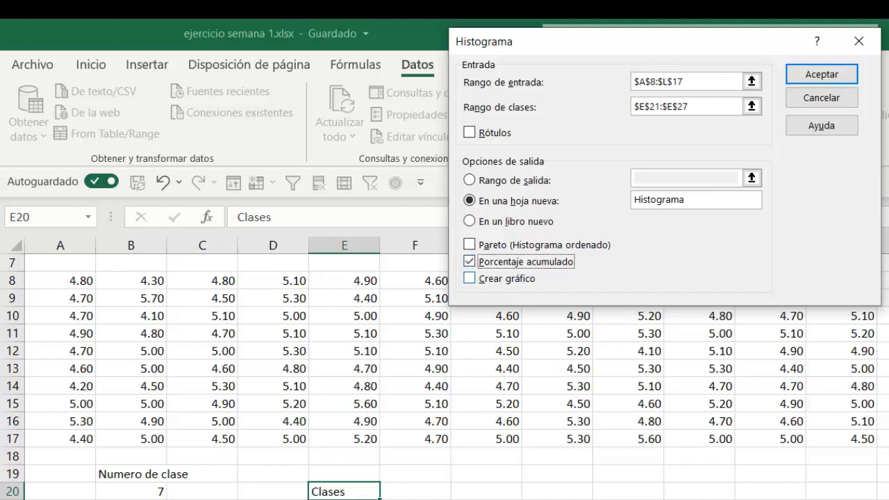
{"action": "left_click", "coordinate": [470, 279]}
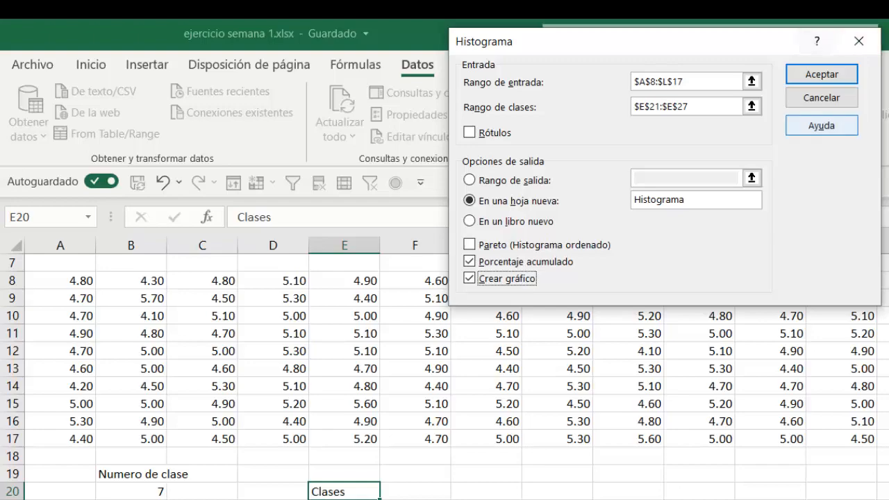
{"action": "key", "text": "Return"}
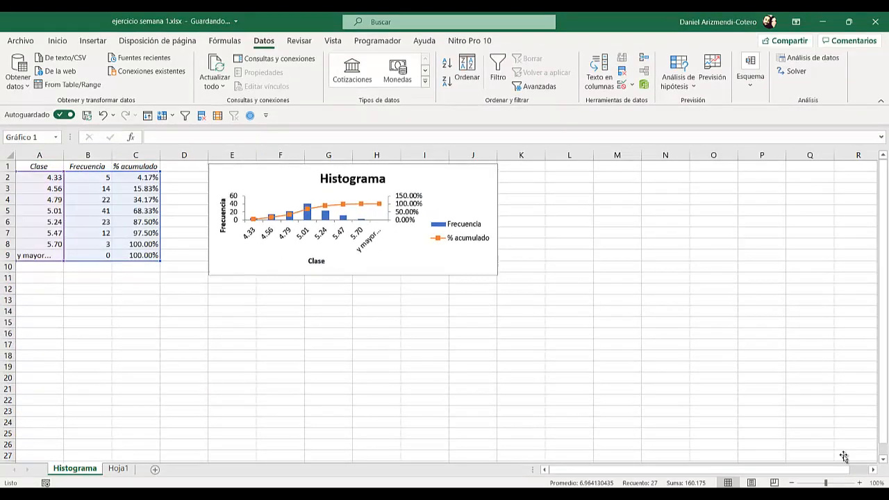
- Enlarge the histogram chart and set the gap width of its Frecuencia columns to 0%
{"action": "left_click_drag", "start_coordinate": [499, 275], "coordinate": [844, 455]}
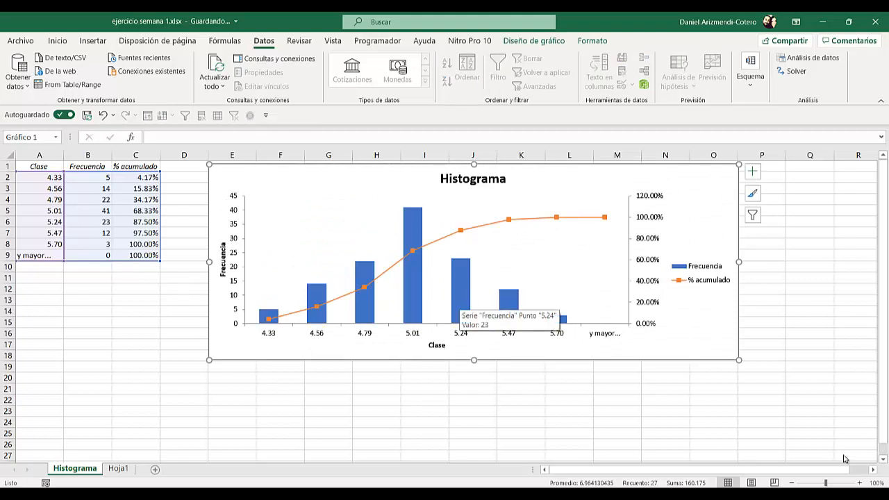
{"action": "double_click", "coordinate": [459, 299]}
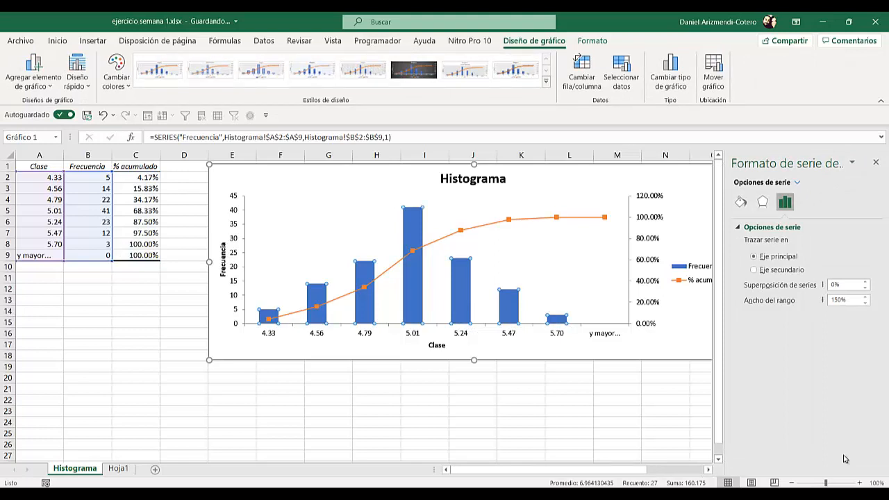
{"action": "left_click_drag", "start_coordinate": [835, 300], "coordinate": [831, 300]}
{"action": "key", "text": "BackSpace"}
{"action": "key", "text": "Return"}
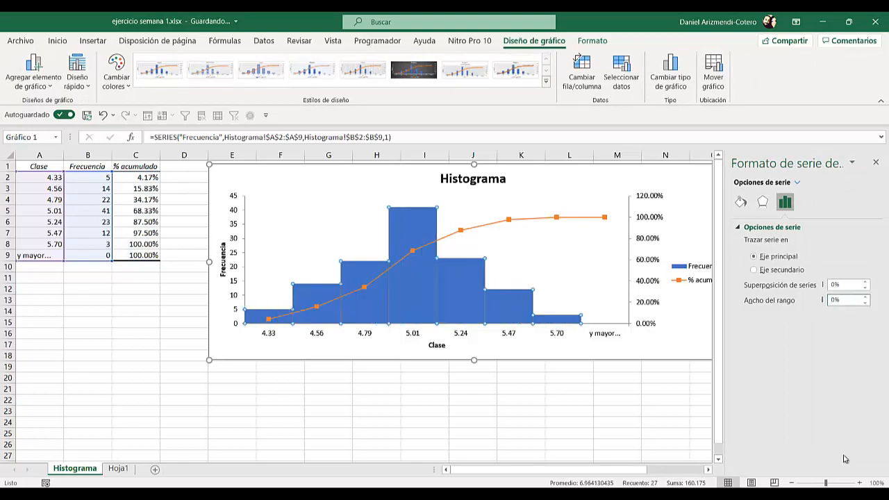
{"action": "left_click", "coordinate": [876, 163]}
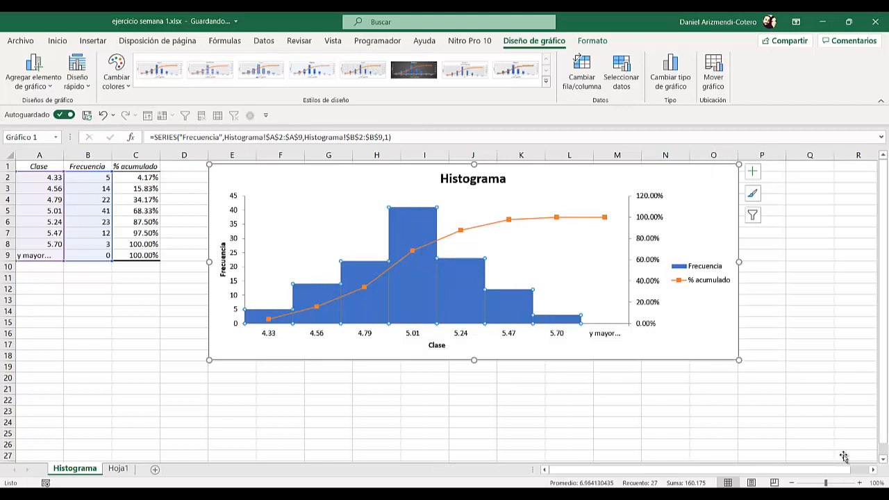
{"action": "key", "text": "Escape"}
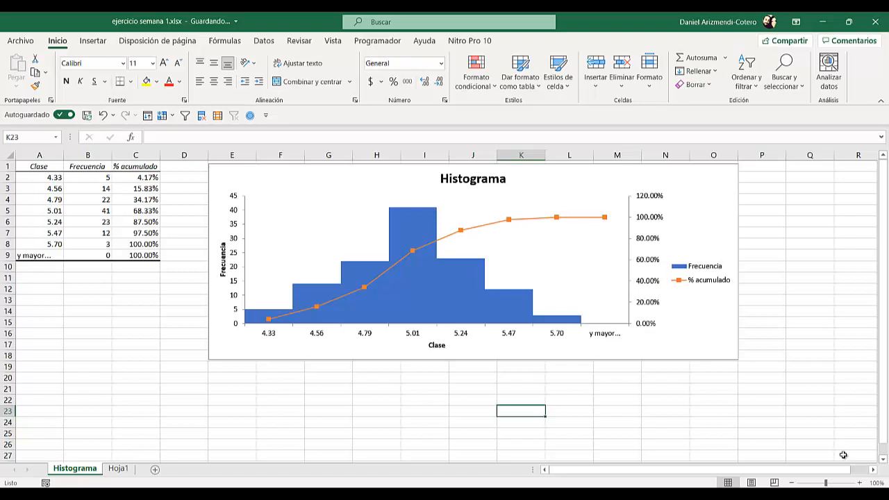
- Review the frequency table in A1:C9 with its class, frequency and cumulative percentage columns
{"action": "left_click_drag", "start_coordinate": [39, 167], "coordinate": [140, 255]}
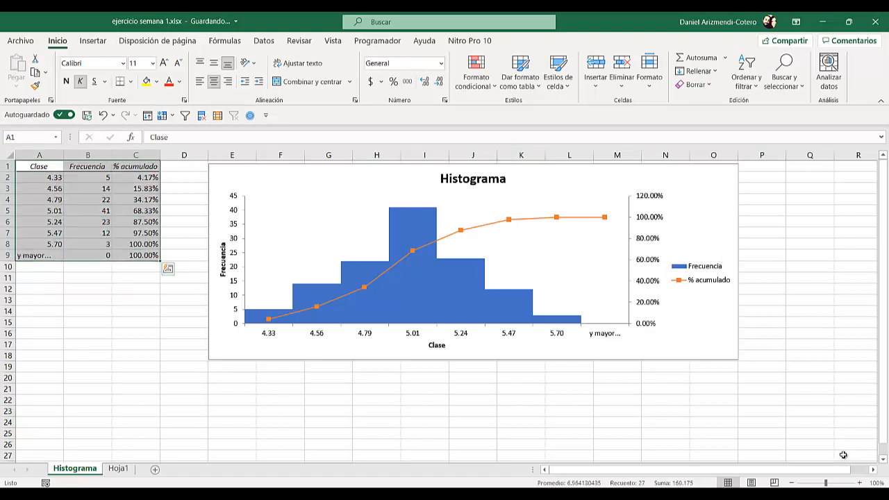
{"action": "left_click", "coordinate": [87, 278]}
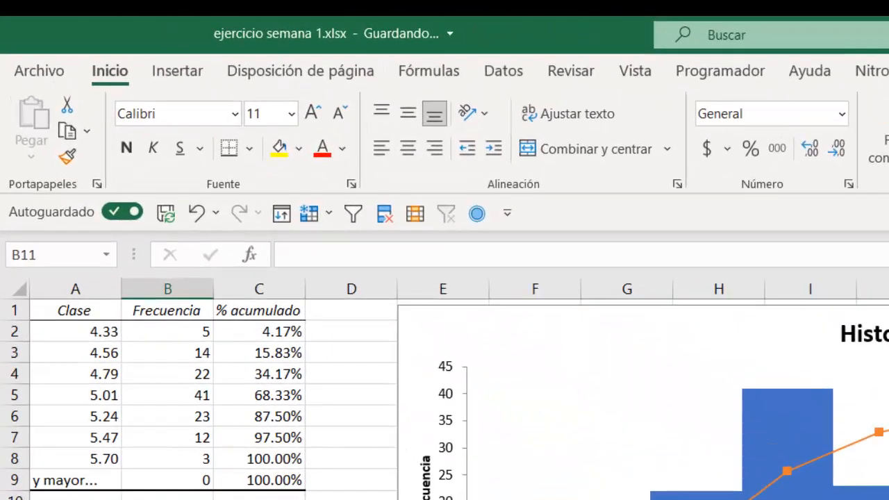
- Examine the first and last class rows of the frequency table and its % acumulado column
{"action": "left_click", "coordinate": [259, 332]}
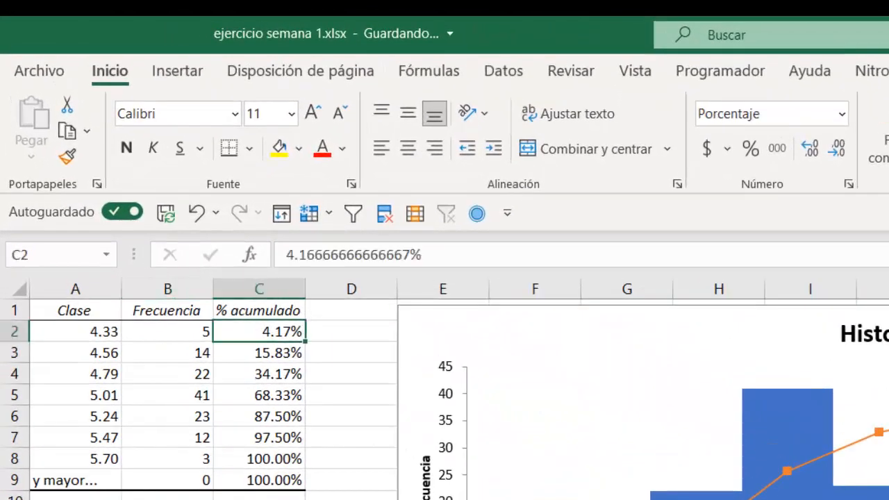
{"action": "left_click_drag", "start_coordinate": [76, 332], "coordinate": [261, 332]}
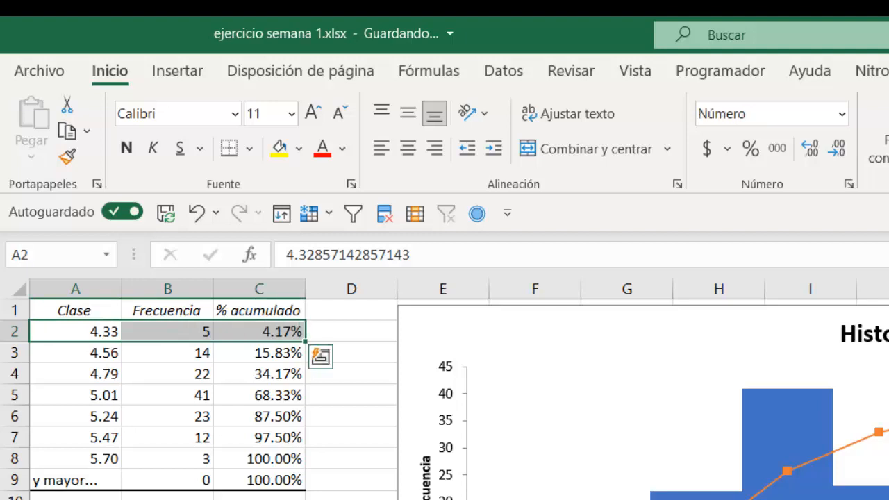
{"action": "left_click", "coordinate": [259, 332]}
{"action": "left_click", "coordinate": [75, 332]}
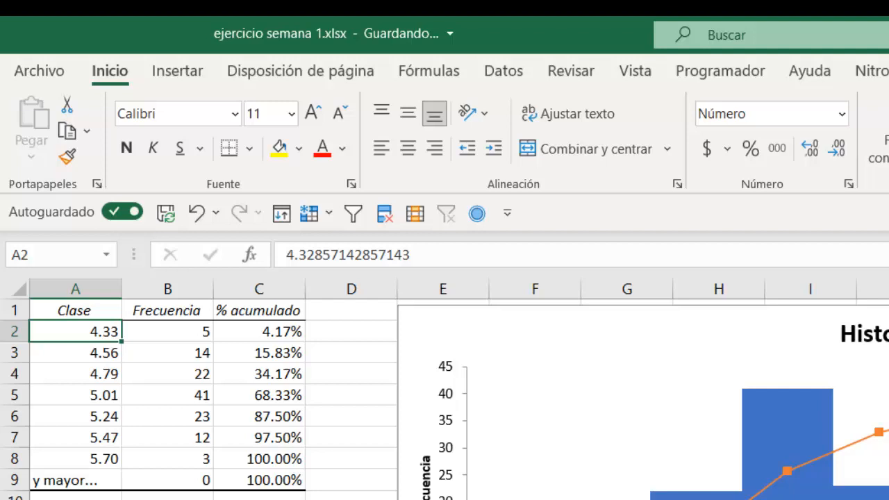
{"action": "left_click_drag", "start_coordinate": [75, 459], "coordinate": [259, 460]}
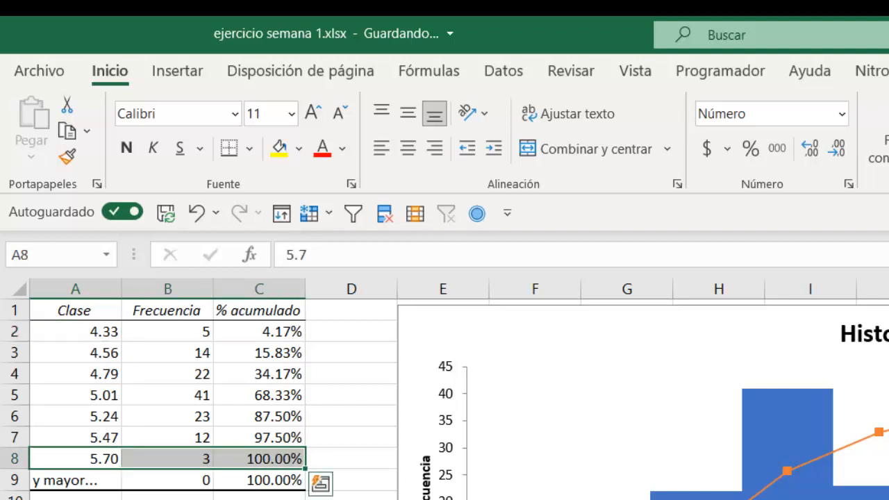
{"action": "left_click", "coordinate": [351, 460]}
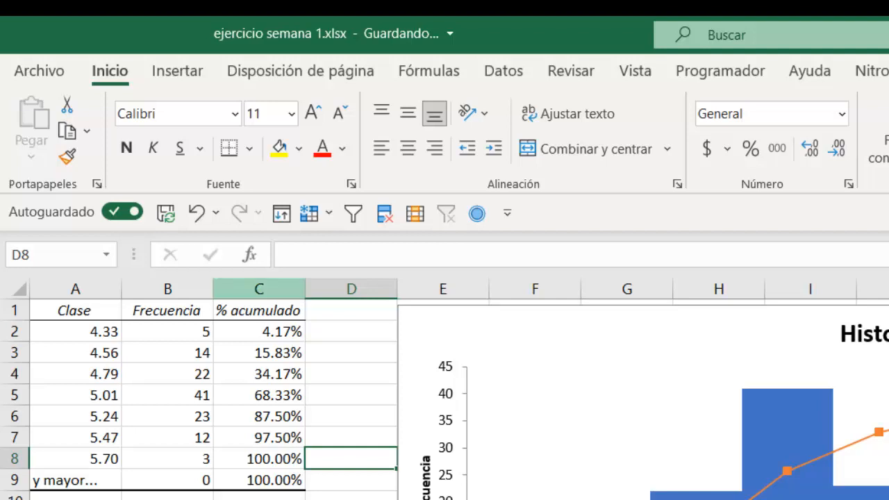
{"action": "left_click_drag", "start_coordinate": [259, 311], "coordinate": [259, 480]}
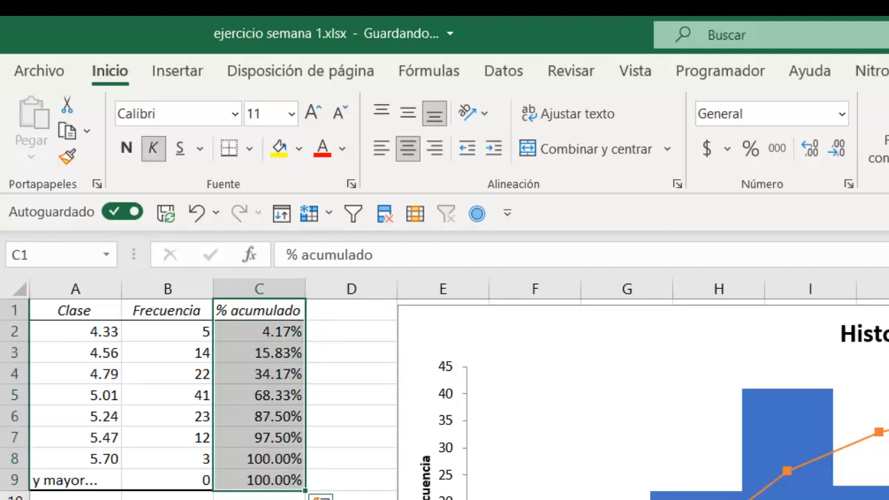
- Calculate the last class's individual percentage in D8 with the formula =C8-C7
{"action": "left_click", "coordinate": [351, 459]}
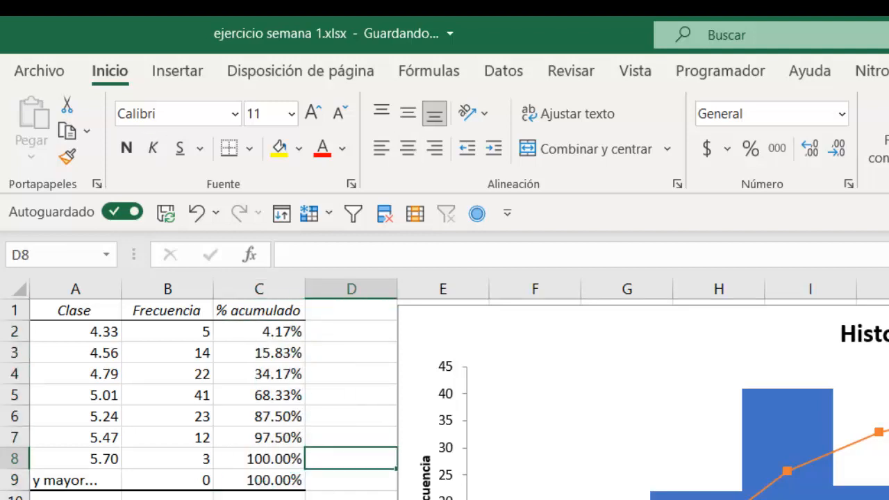
{"action": "type", "text": "="}
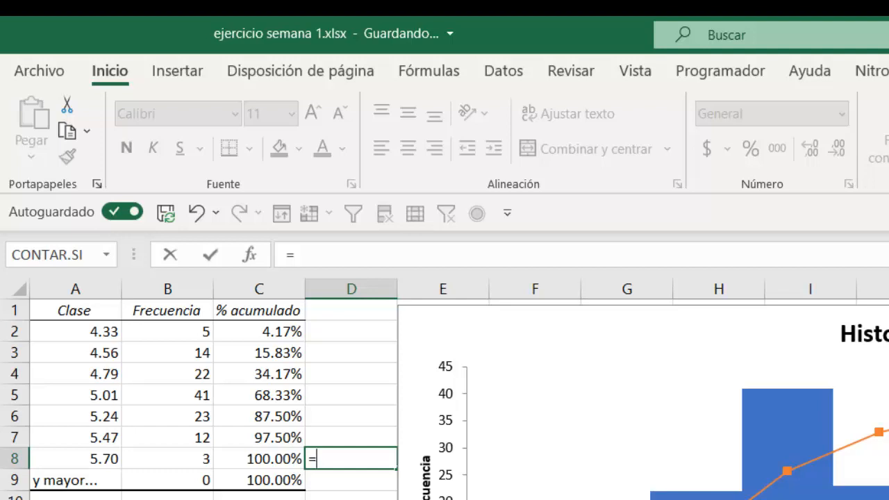
{"action": "key", "text": "Left"}
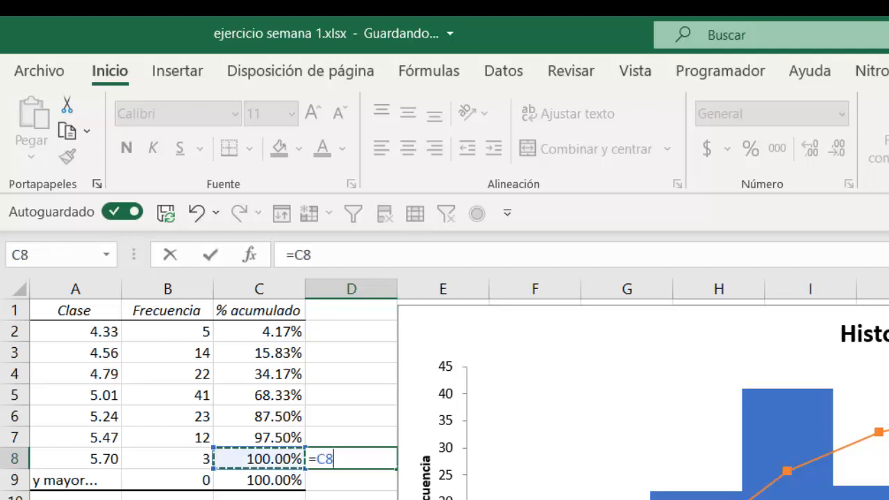
{"action": "type", "text": "-"}
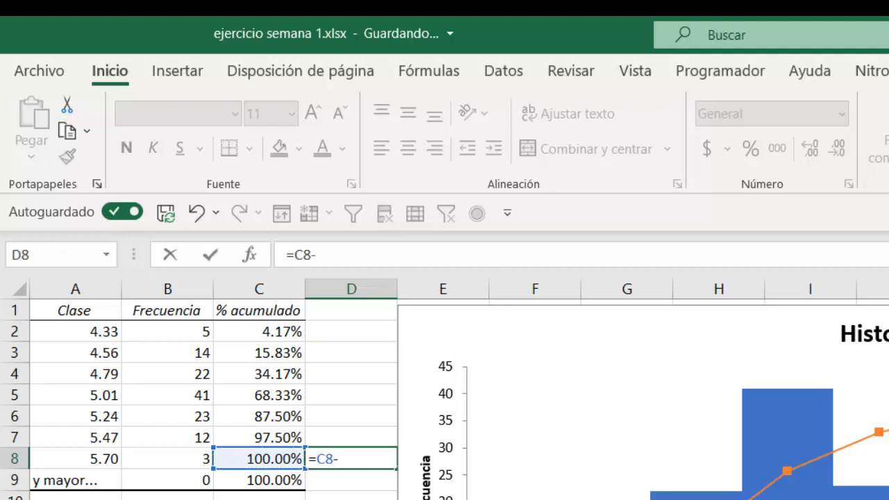
{"action": "key", "text": "Left"}
{"action": "key", "text": "Up"}
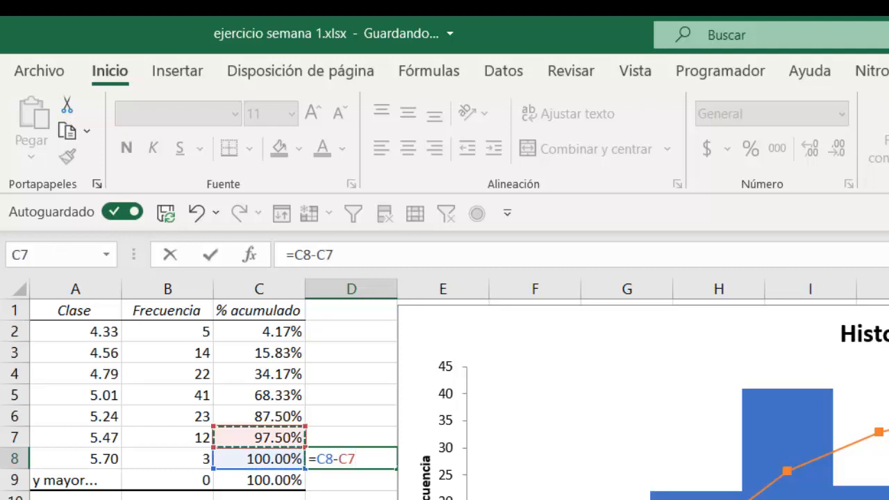
{"action": "key", "text": "Return"}
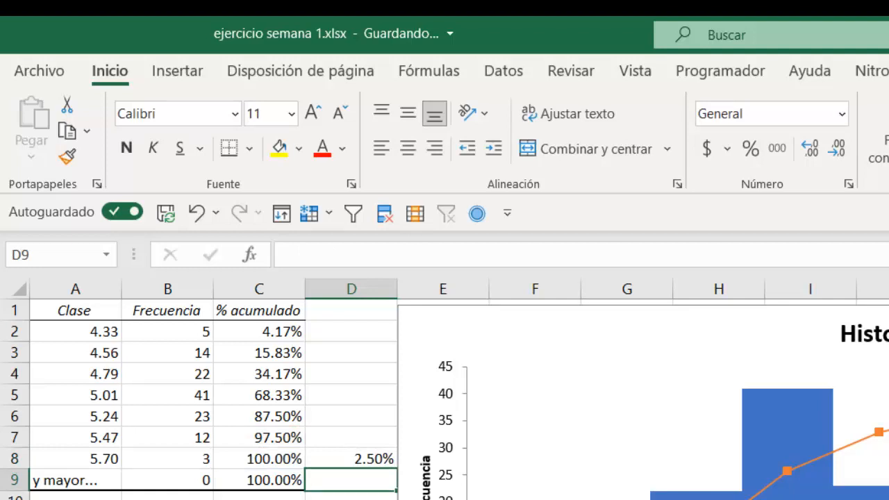
- Compare the first class limit and its cumulative percentage with the last class limit and its individual percentage in D8
{"action": "left_click", "coordinate": [259, 332]}
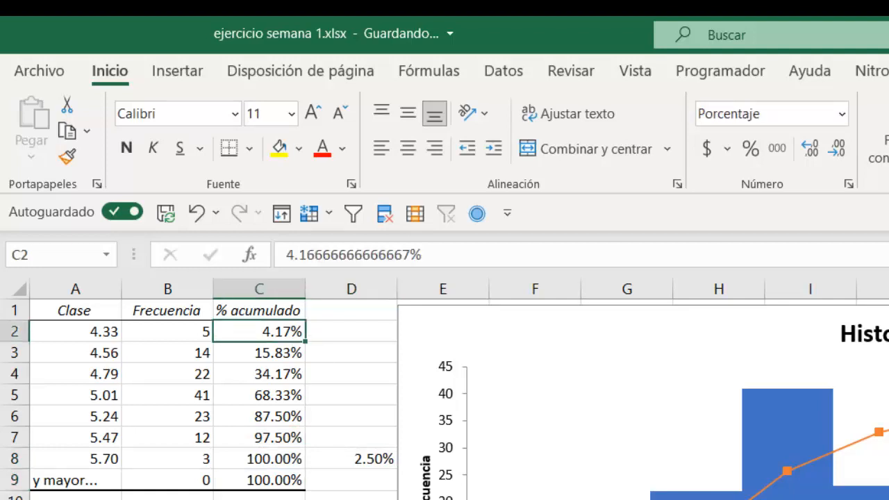
{"action": "left_click", "coordinate": [75, 332]}
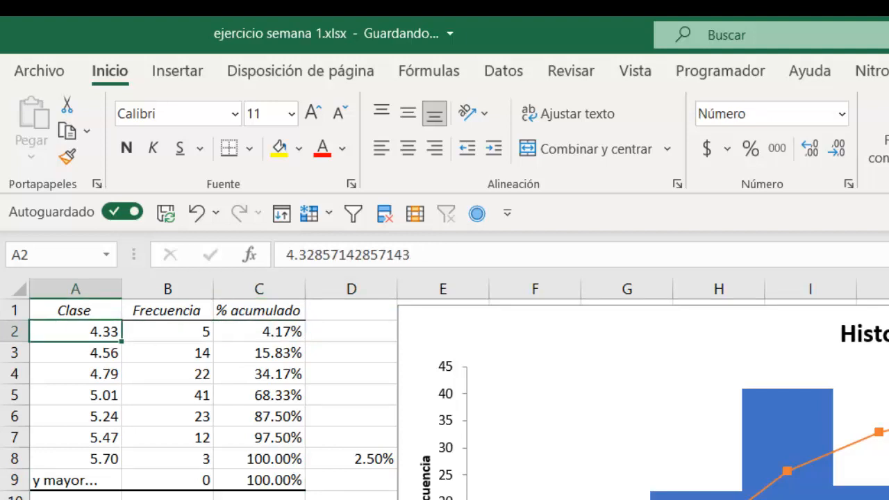
{"action": "left_click", "coordinate": [351, 460]}
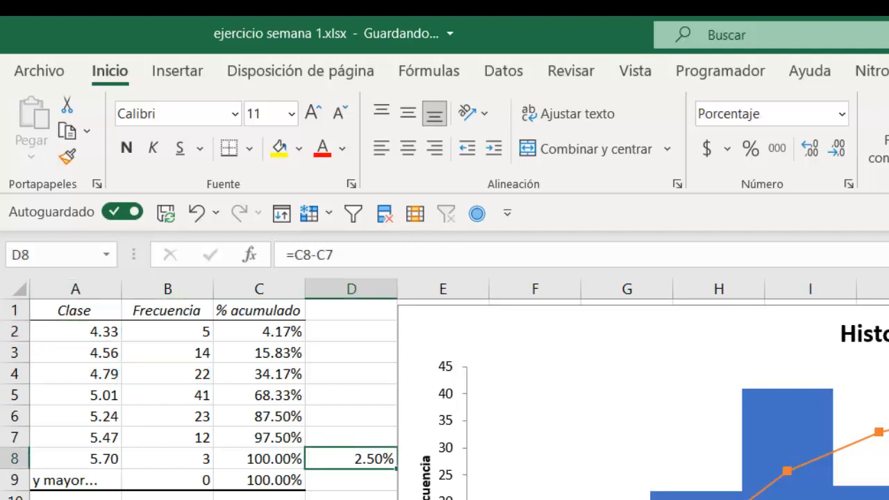
{"action": "key", "text": "Home"}
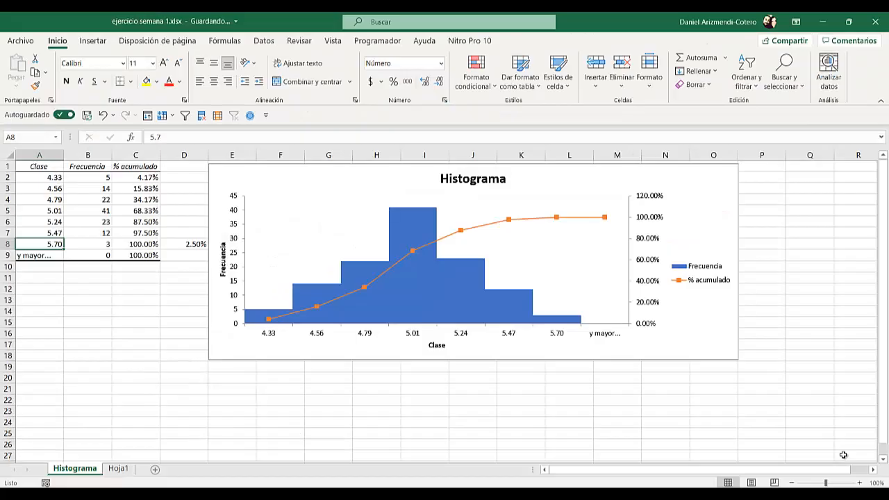
{"action": "key", "text": "Down"}
{"action": "key", "text": "Down"}
{"action": "key", "text": "Down"}
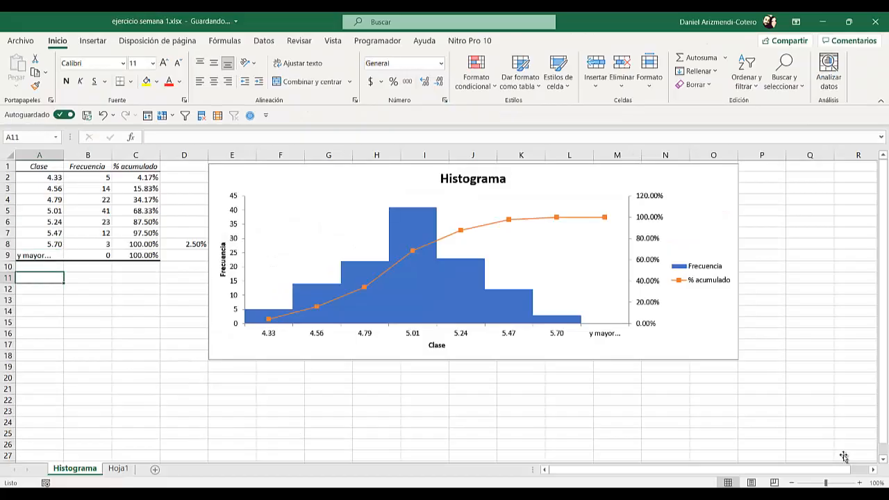
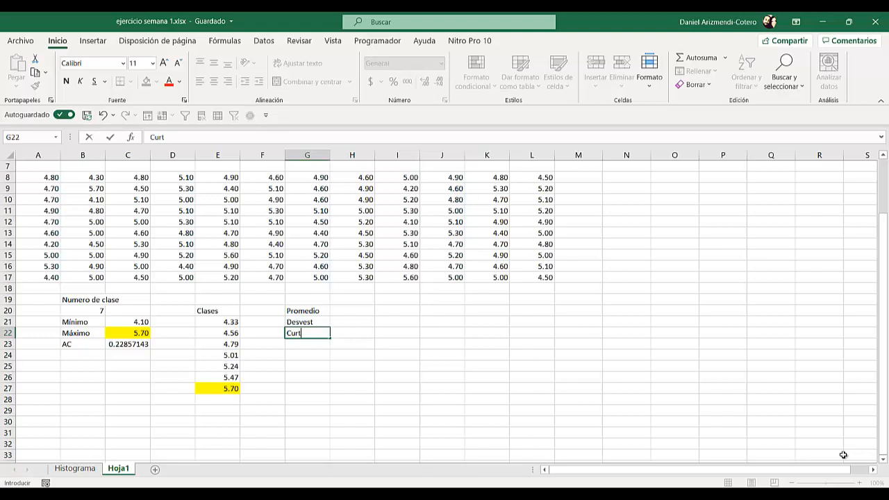
- Complete the statistics labels on Hoja1 with "Curtosis" in G22 and "Coeficiente de simetría" in G23
{"action": "key", "text": "Return"}
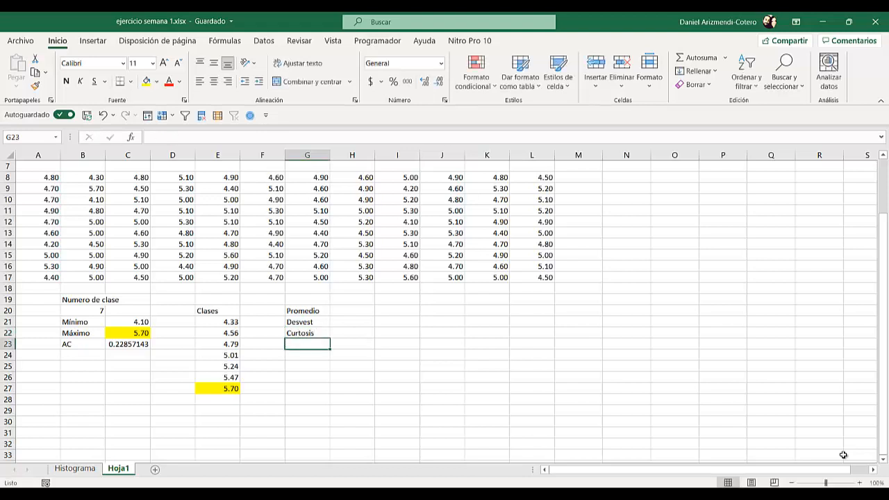
{"action": "type", "text": "Ses"}
{"action": "key", "text": "BackSpace"}
{"action": "key", "text": "BackSpace"}
{"action": "key", "text": "BackSpace"}
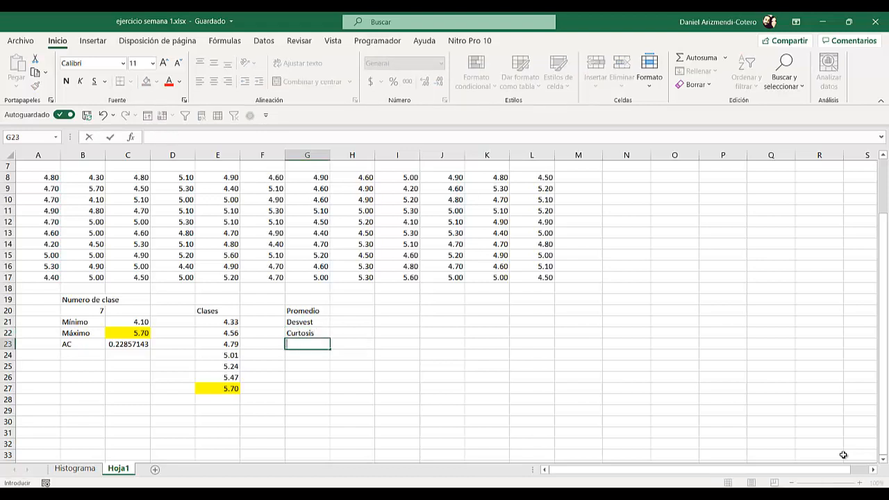
{"action": "type", "text": "Coeficiente de simetr"}
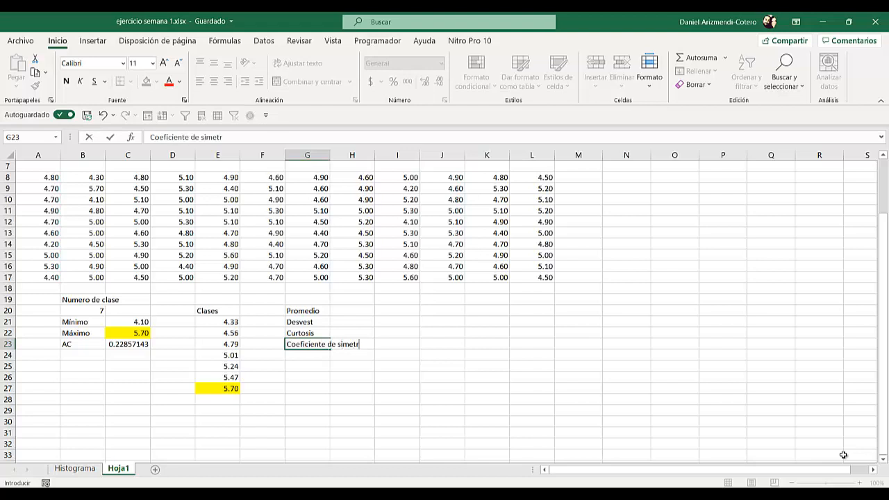
{"action": "type", "text": "ia"}
{"action": "left_click", "coordinate": [398, 400]}
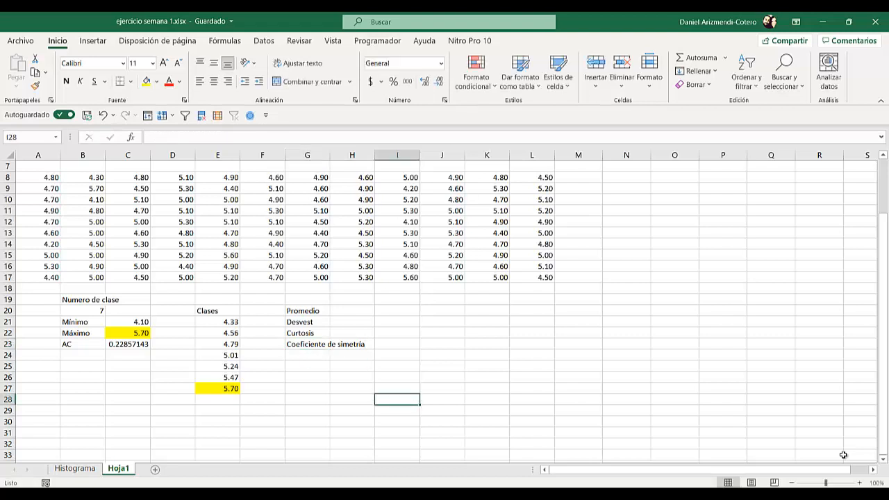
- Calculate the mean of the data range A8:L17 in I20 with the PROMEDIO function
{"action": "left_click", "coordinate": [398, 310]}
{"action": "type", "text": "="}
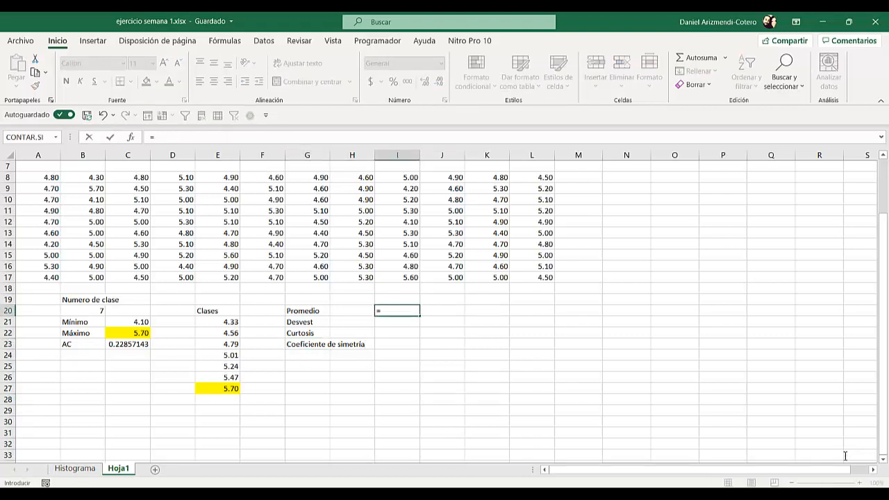
{"action": "type", "text": "prom"}
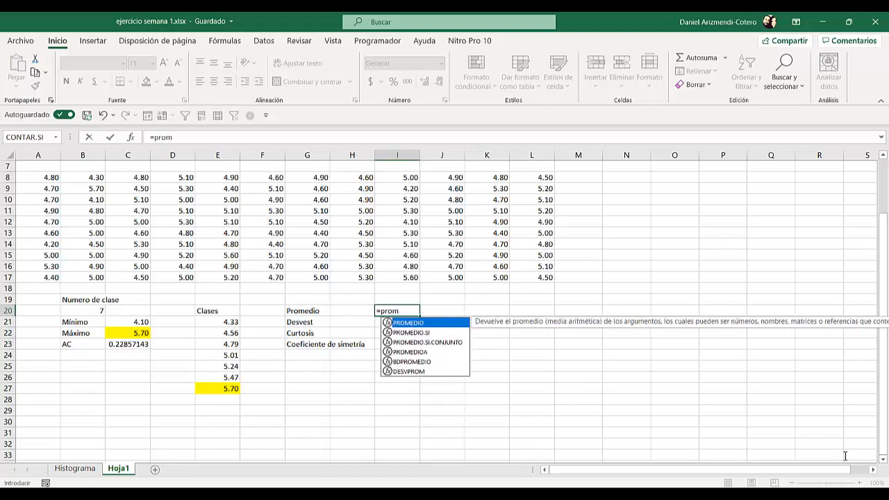
{"action": "type", "text": "e"}
{"action": "key", "text": "Tab"}
{"action": "left_click", "coordinate": [38, 178]}
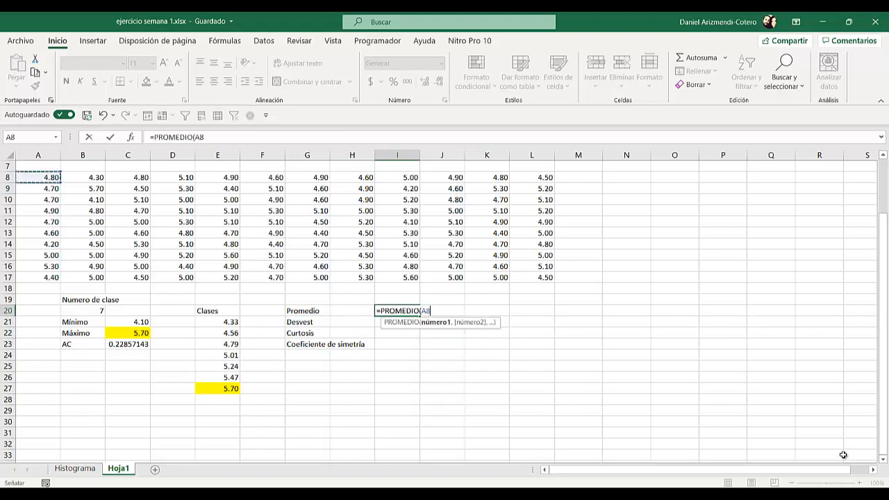
{"action": "left_click_drag", "start_coordinate": [38, 178], "coordinate": [532, 277]}
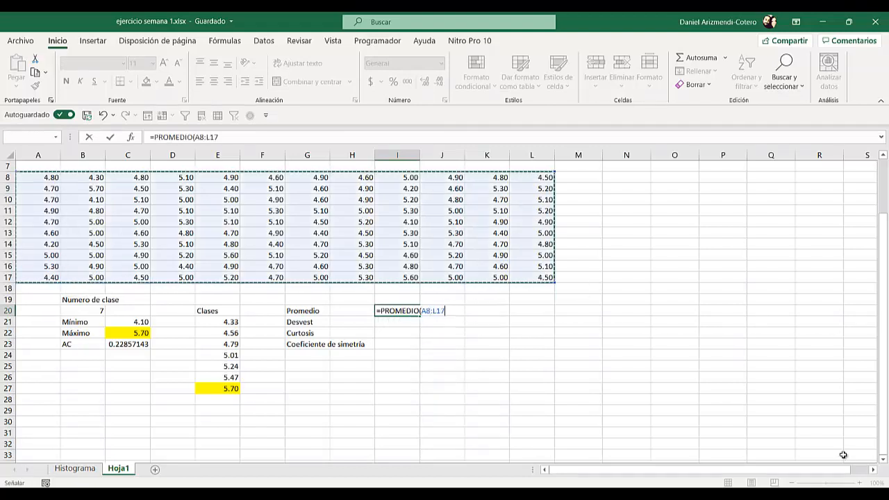
{"action": "key", "text": "Return"}
- Calculate the sample standard deviation in I21 with the formula =DESVEST.M(A8:L17)
{"action": "type", "text": "="}
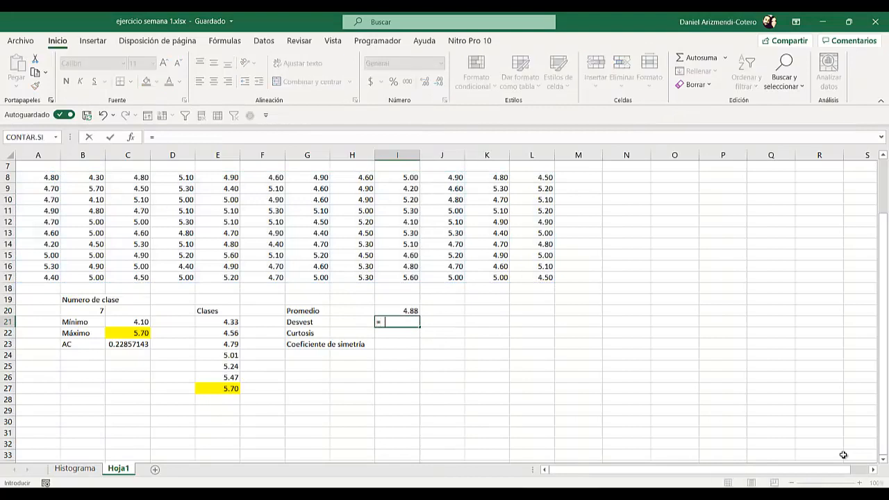
{"action": "type", "text": "desv"}
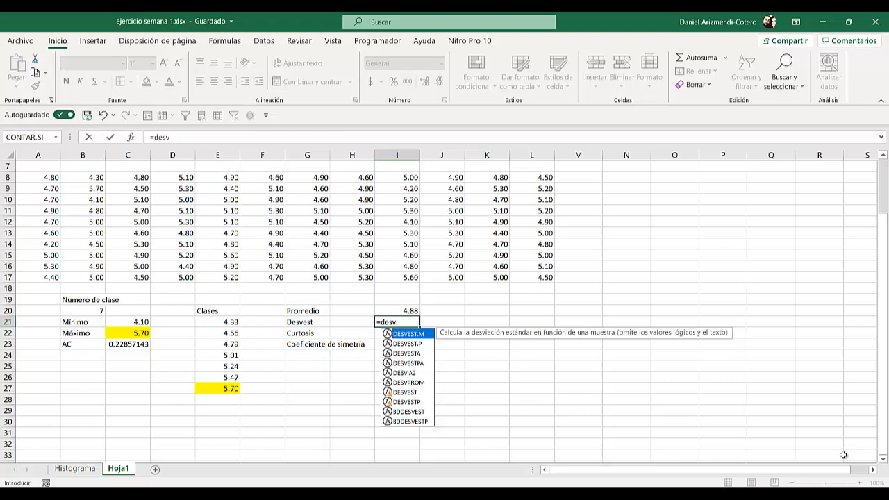
{"action": "key", "text": "Tab"}
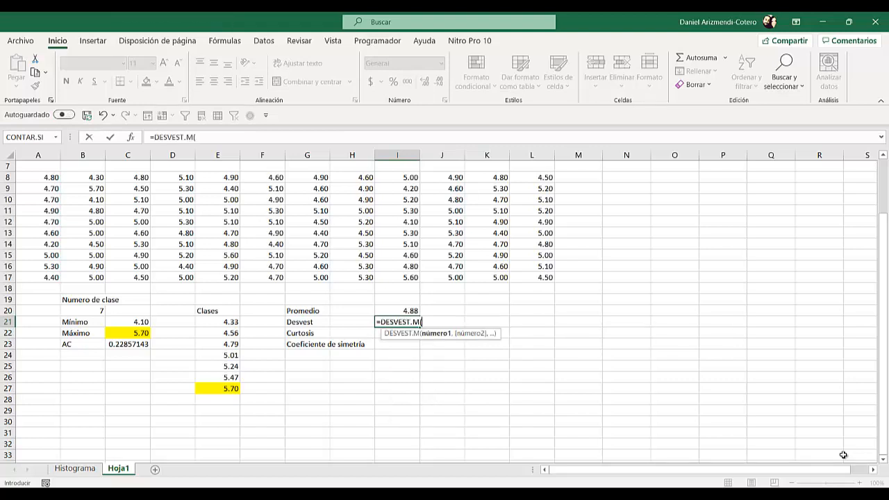
{"action": "key", "text": "ctrl+Up"}
{"action": "key", "text": "ctrl+Up"}
{"action": "key", "text": "ctrl+Up"}
{"action": "key", "text": "ctrl+Left"}
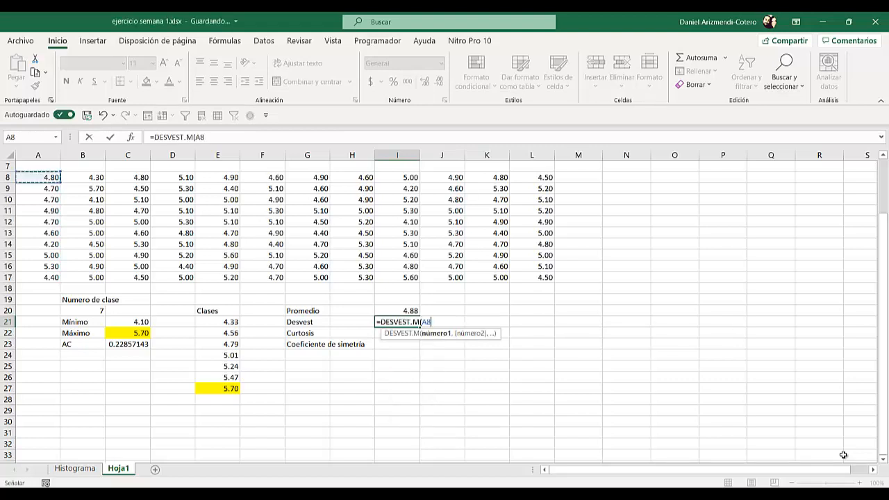
{"action": "key", "text": "ctrl+shift+Down"}
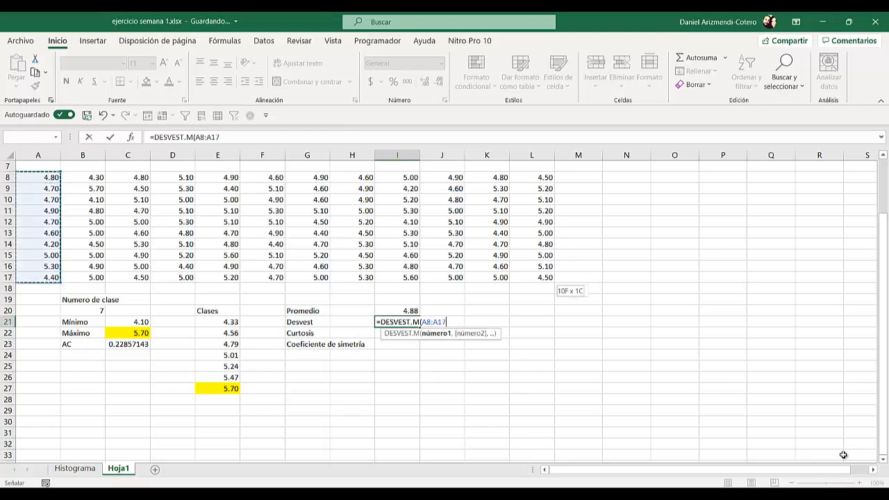
{"action": "key", "text": "ctrl+shift+Right"}
{"action": "type", "text": ")"}
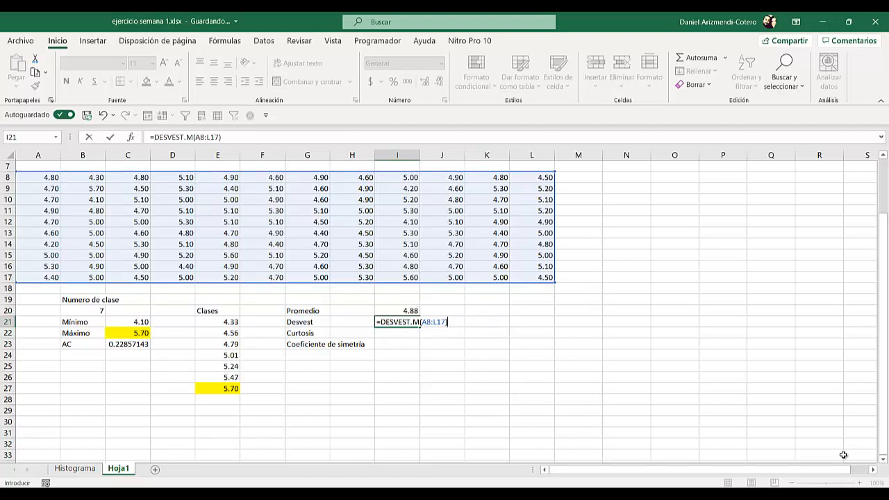
{"action": "key", "text": "Return"}
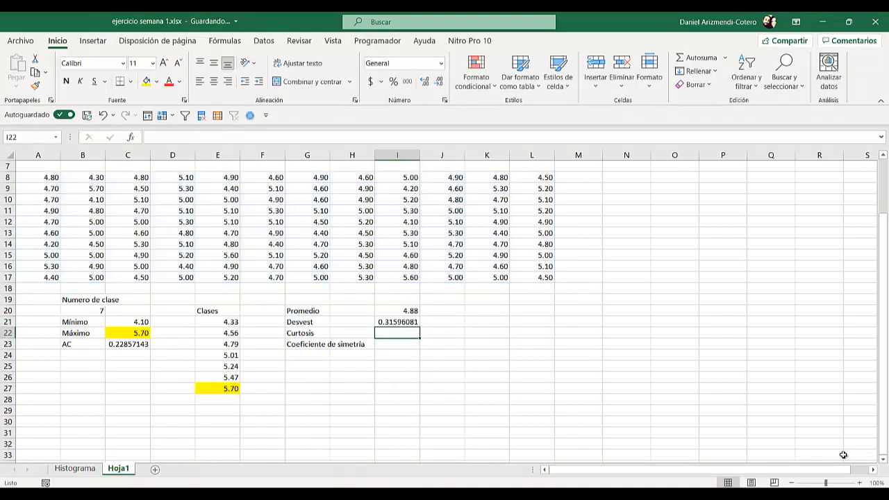
- Calculate the kurtosis of the data in I22 with the formula =CURTOSIS(A8:L17)
{"action": "type", "text": "=cur"}
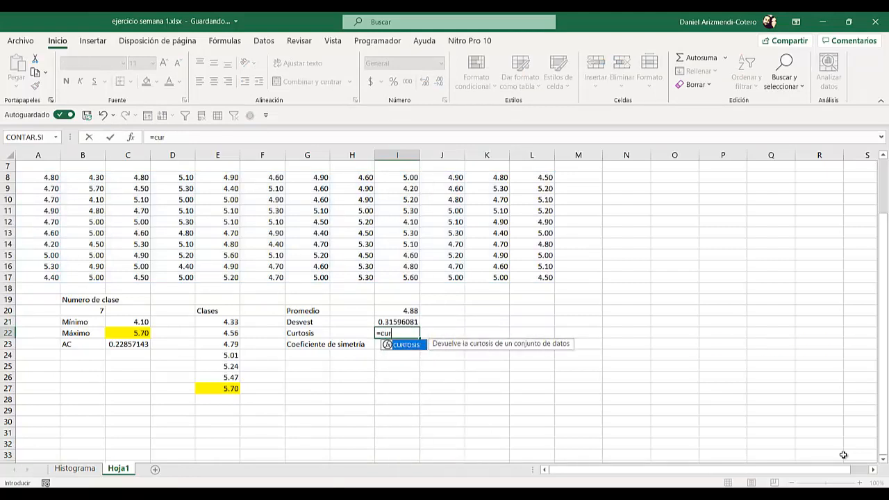
{"action": "key", "text": "Tab"}
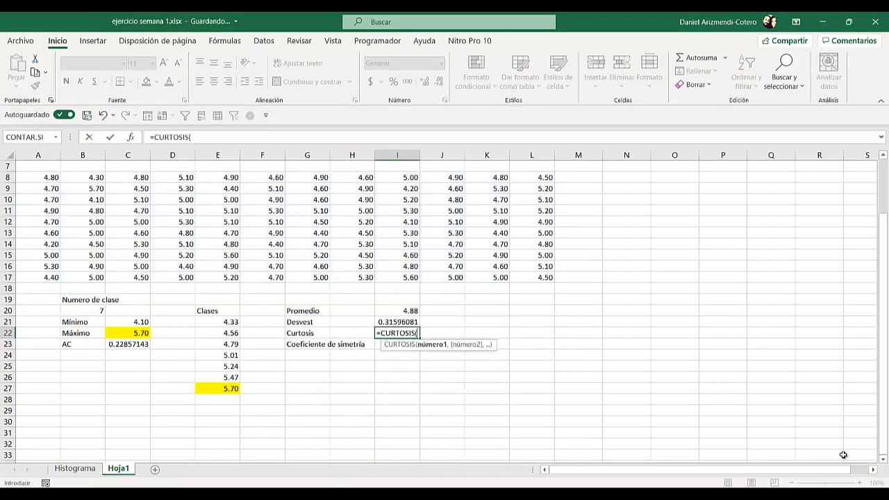
{"action": "left_click", "coordinate": [38, 177]}
{"action": "key", "text": "ctrl+shift+Down"}
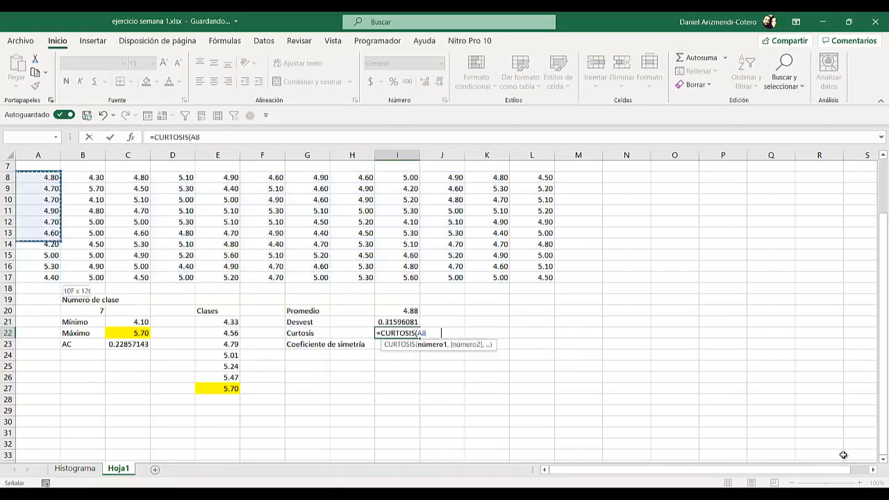
{"action": "key", "text": "ctrl+shift+Right"}
{"action": "type", "text": ")"}
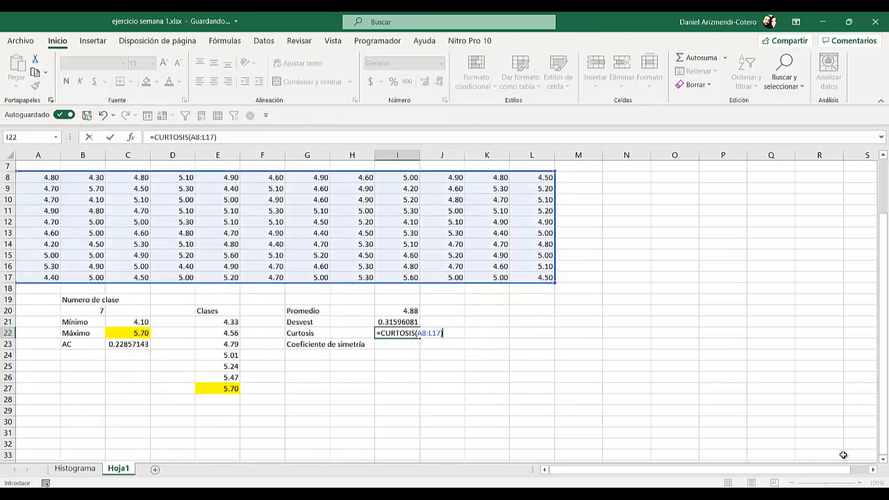
{"action": "key", "text": "Return"}
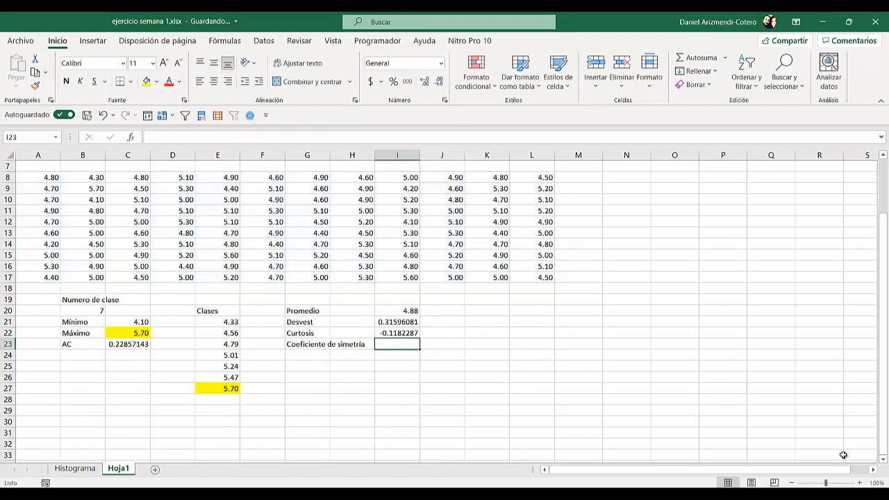
- Calculate the symmetry coefficient of the data in I23 with the formula =COEFICIENTE.ASIMETRIA(A8:L17)
{"action": "type", "text": "=coe"}
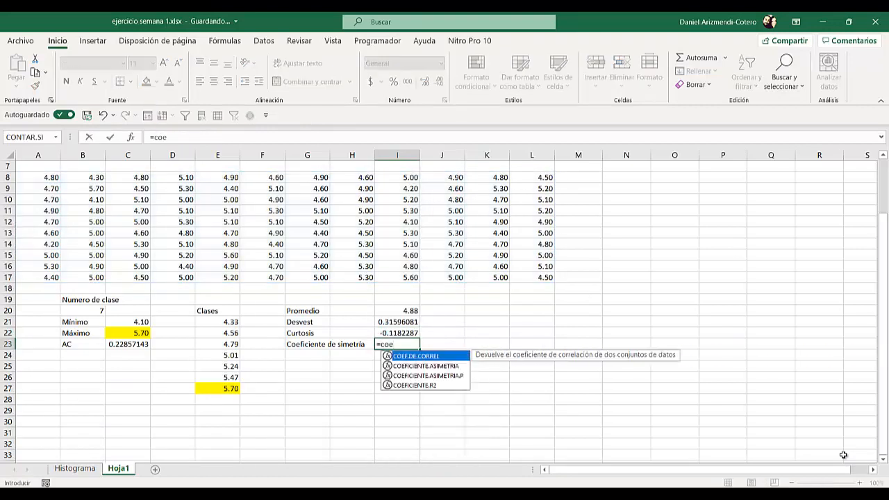
{"action": "key", "text": "Down"}
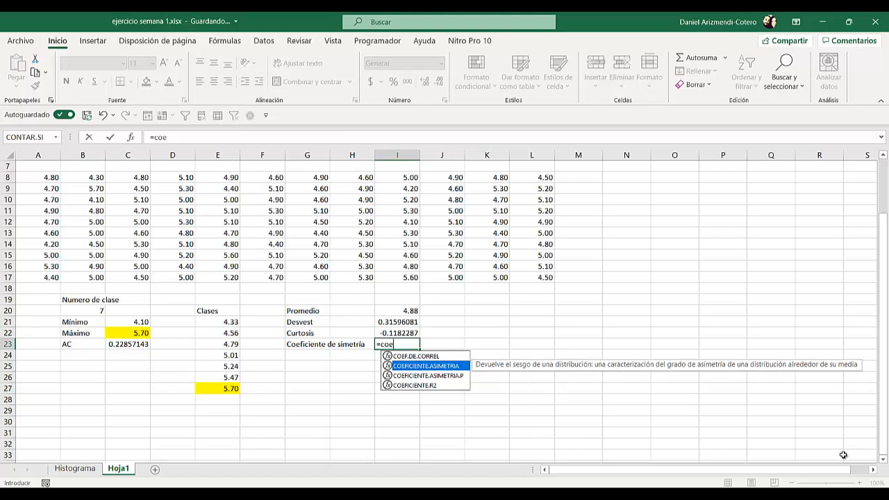
{"action": "key", "text": "Tab"}
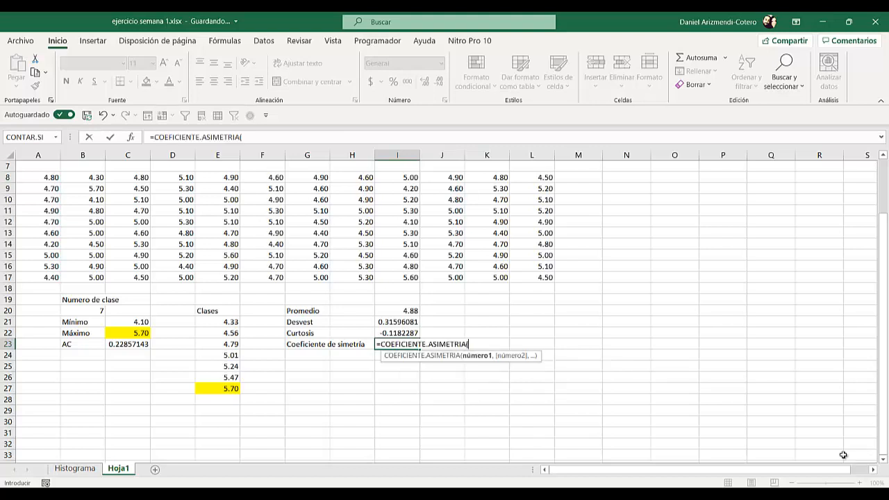
{"action": "key", "text": "ctrl+Up"}
{"action": "key", "text": "ctrl+Up"}
{"action": "key", "text": "ctrl+Up"}
{"action": "key", "text": "ctrl+Left"}
{"action": "key", "text": "ctrl+shift+Down"}
{"action": "key", "text": "ctrl+shift+Right"}
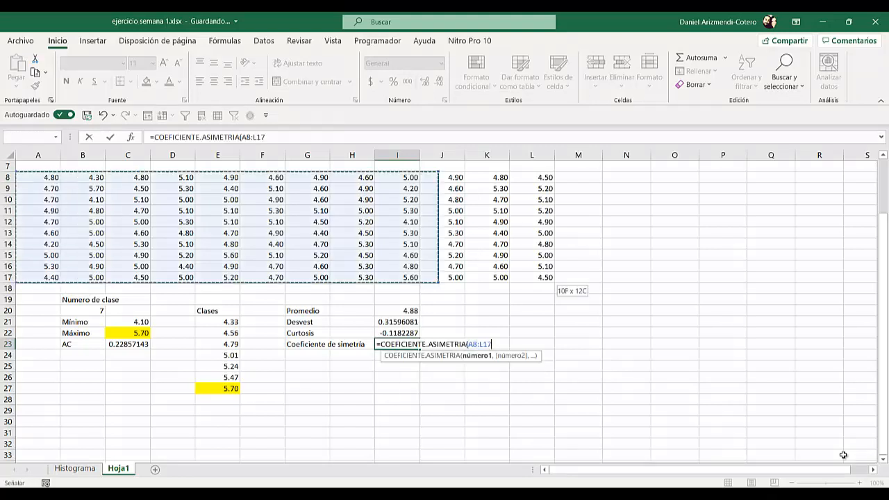
{"action": "type", "text": ")"}
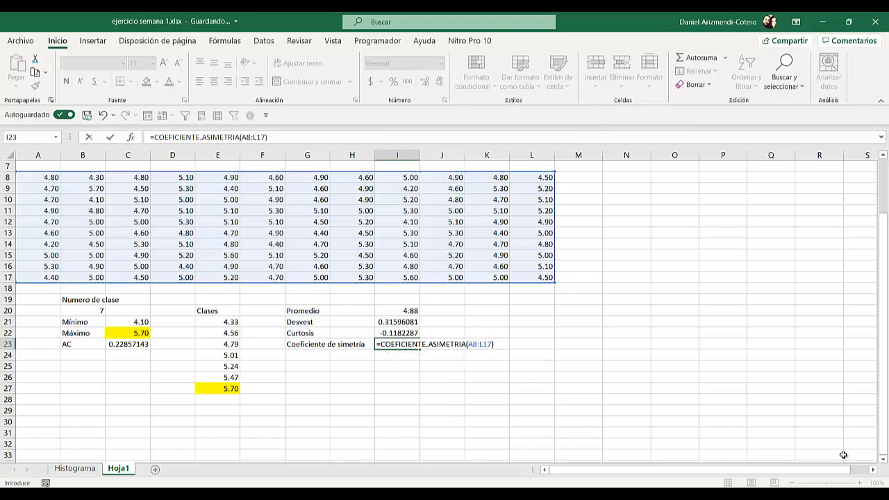
{"action": "key", "text": "Return"}
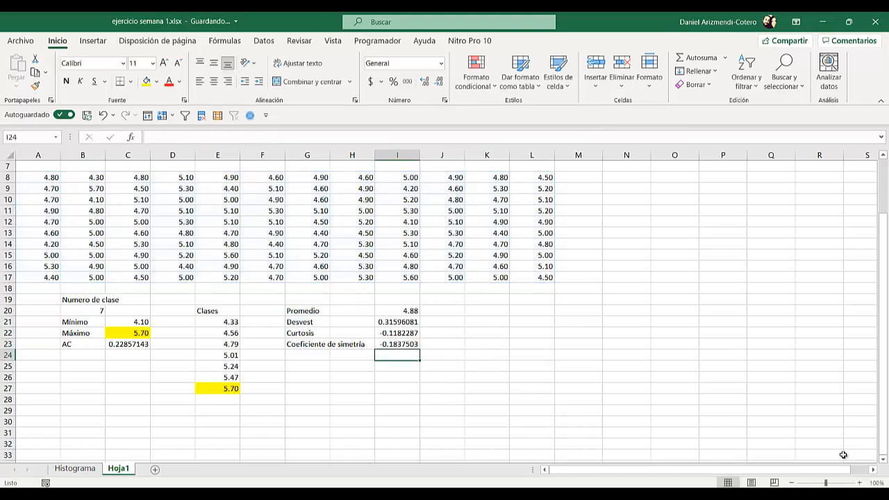
- Label the standardized coefficients with "Cz" in J22 and "Sz" in J23
{"action": "key", "text": "Up"}
{"action": "key", "text": "Right"}
{"action": "key", "text": "Up"}
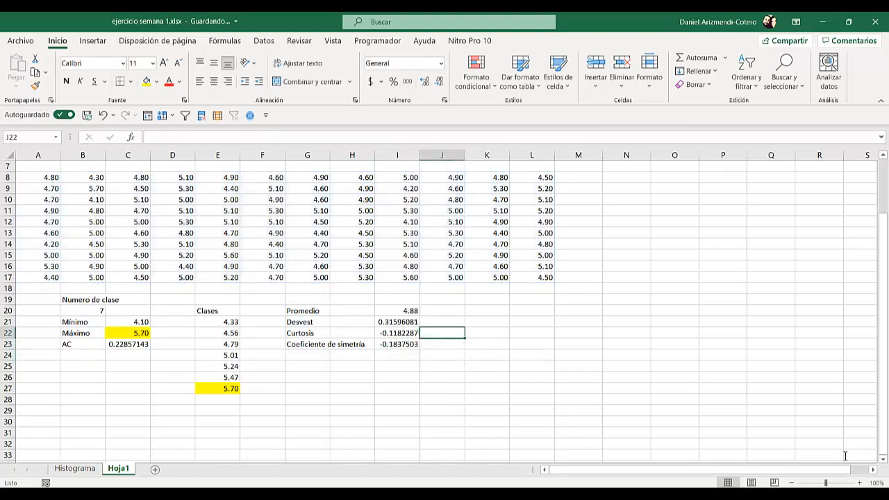
{"action": "type", "text": "Cz"}
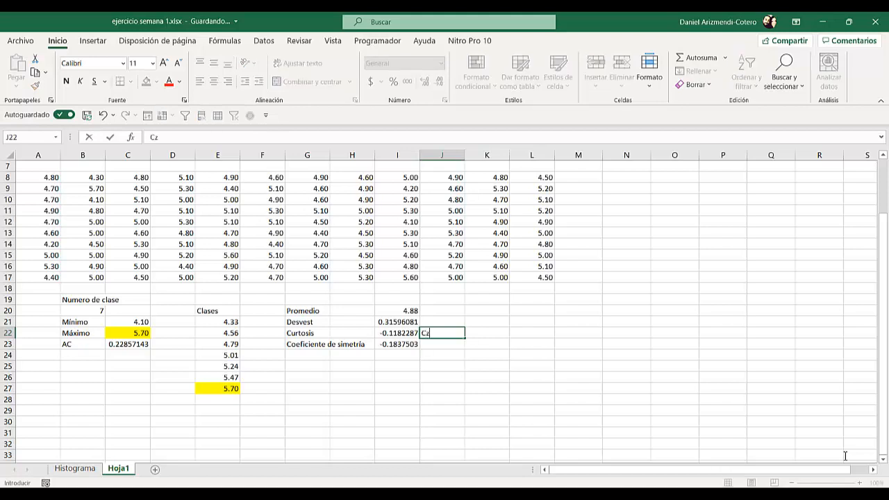
{"action": "key", "text": "Return"}
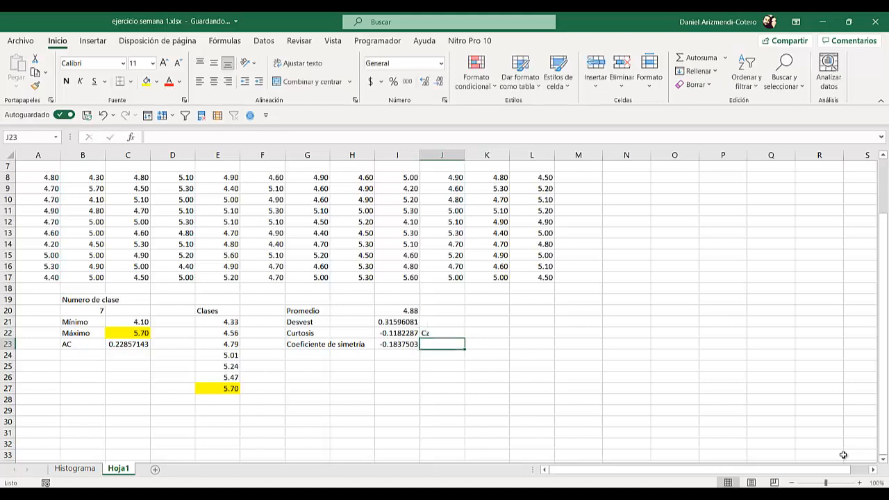
{"action": "type", "text": "Sz"}
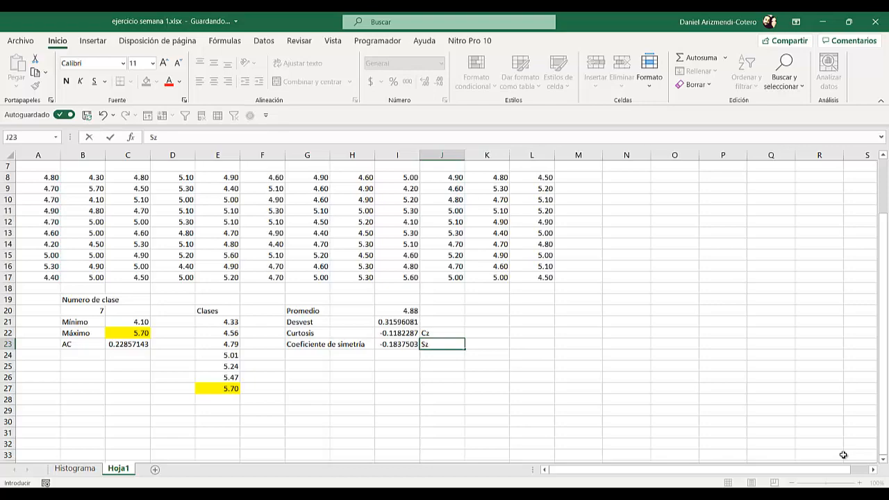
{"action": "key", "text": "Tab"}
- Calculate the standardized kurtosis in K22 with the formula =I22/RAIZ(24/120)
{"action": "key", "text": "Up"}
{"action": "type", "text": "="}
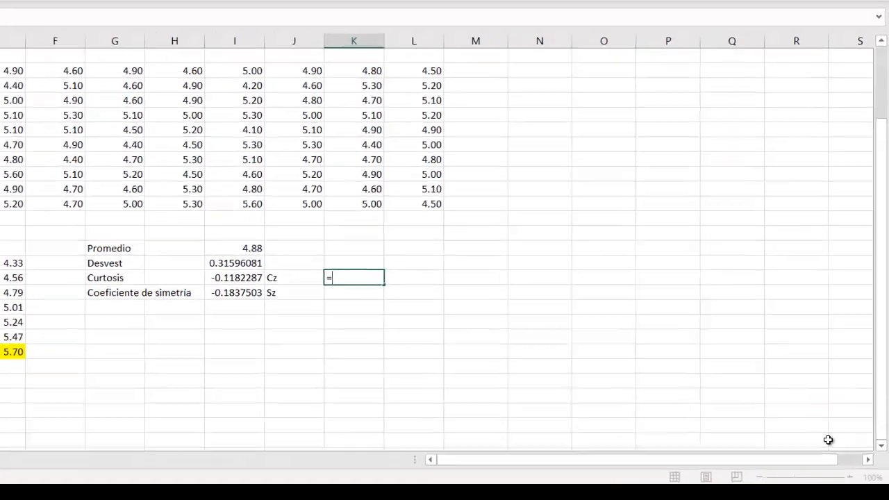
{"action": "key", "text": "Left"}
{"action": "key", "text": "Left"}
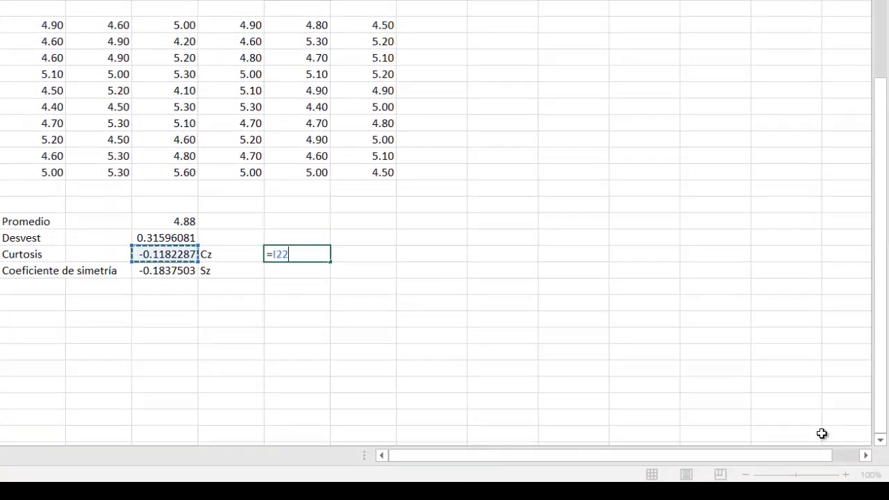
{"action": "type", "text": "/ra"}
{"action": "key", "text": "Down"}
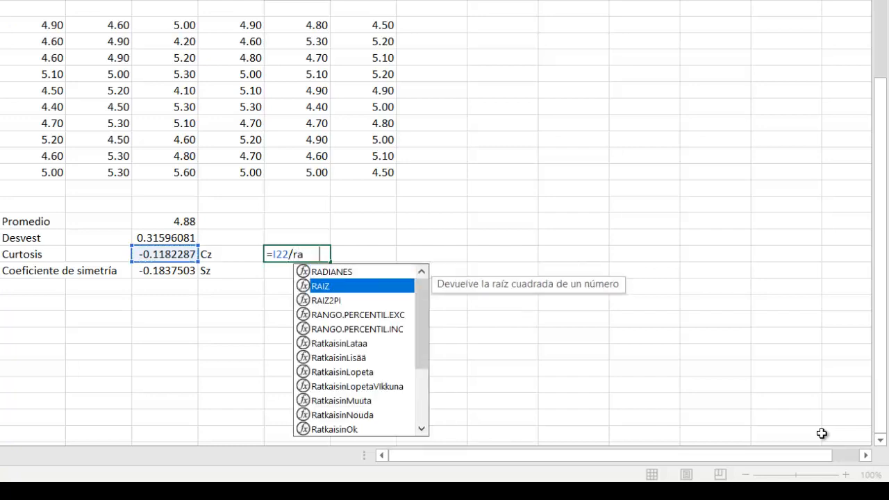
{"action": "key", "text": "Tab"}
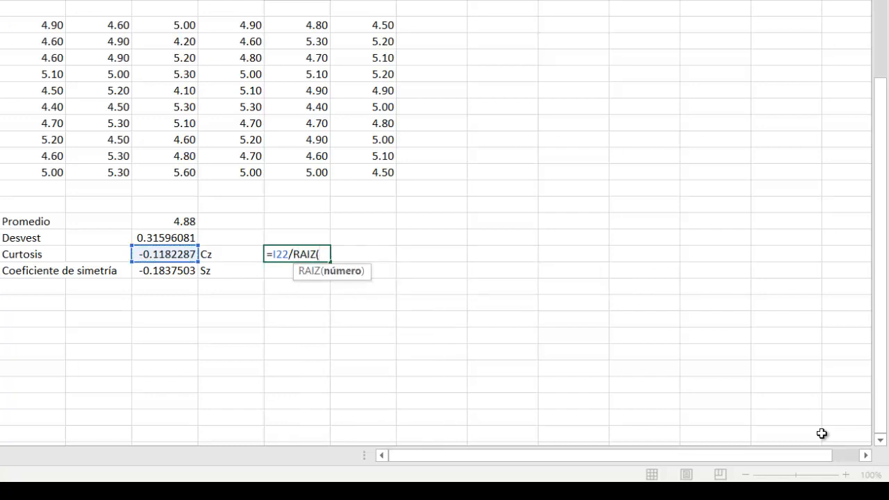
{"action": "type", "text": "24/120)"}
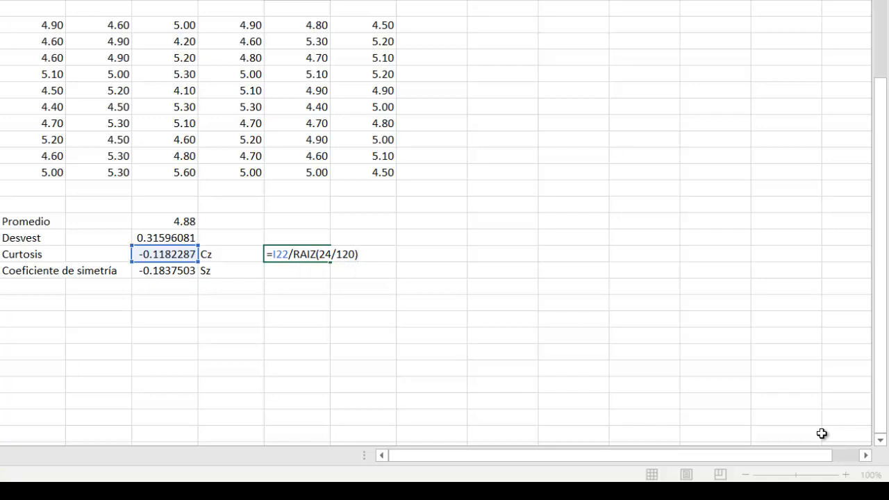
{"action": "key", "text": "Return"}
- Calculate the standardized symmetry coefficient in K23 with the formula =I23/RAIZ(6/120), and select both standardized results in K22:K23
{"action": "type", "text": "="}
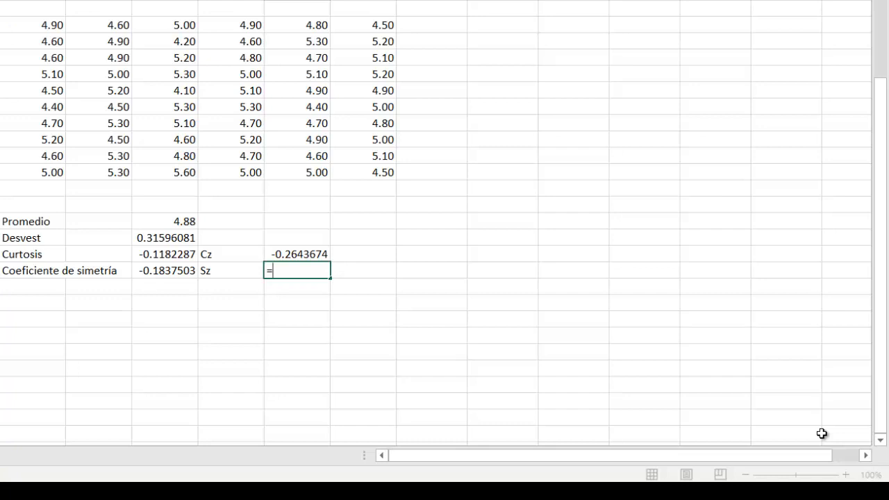
{"action": "key", "text": "Left"}
{"action": "key", "text": "Left"}
{"action": "type", "text": "/"}
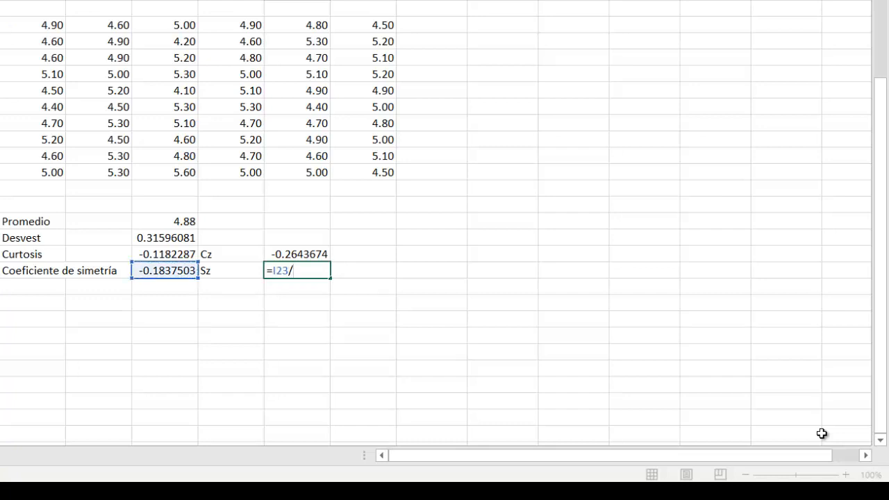
{"action": "type", "text": "r"}
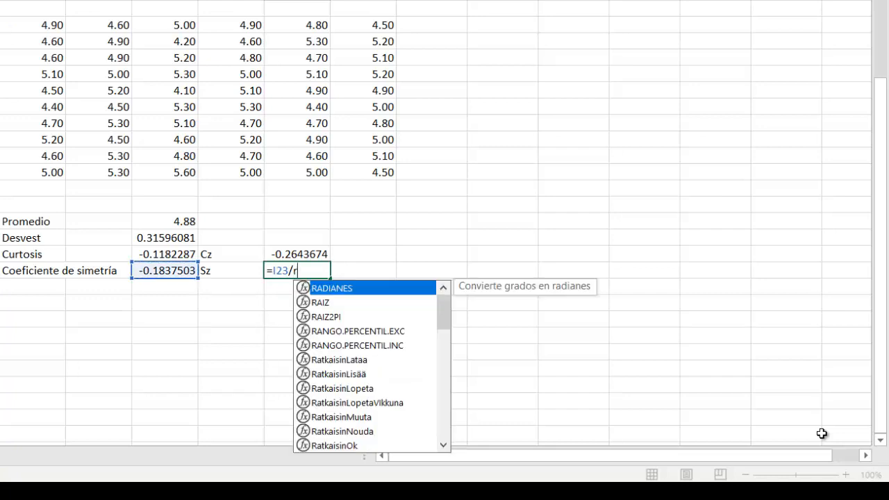
{"action": "key", "text": "Down"}
{"action": "key", "text": "Tab"}
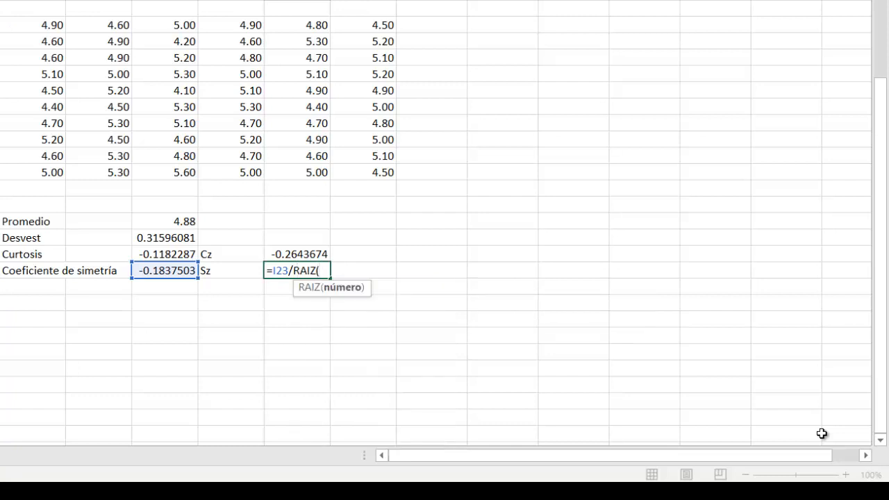
{"action": "type", "text": "6/120)"}
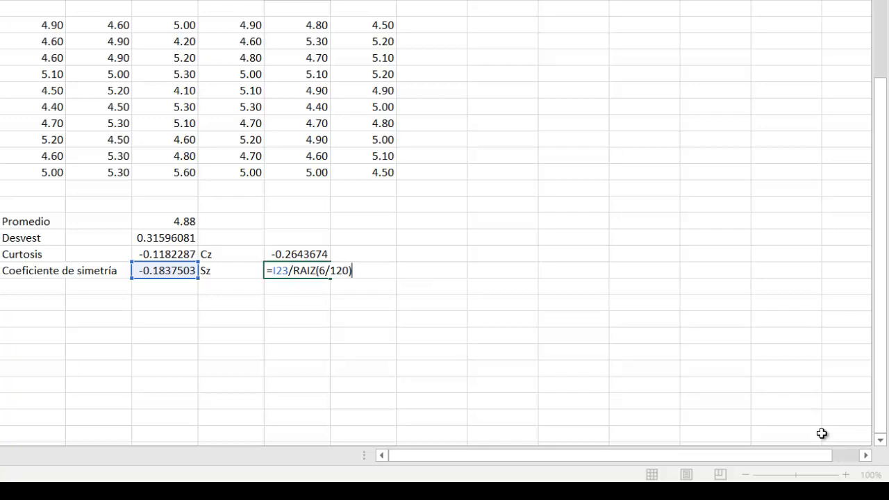
{"action": "key", "text": "Return"}
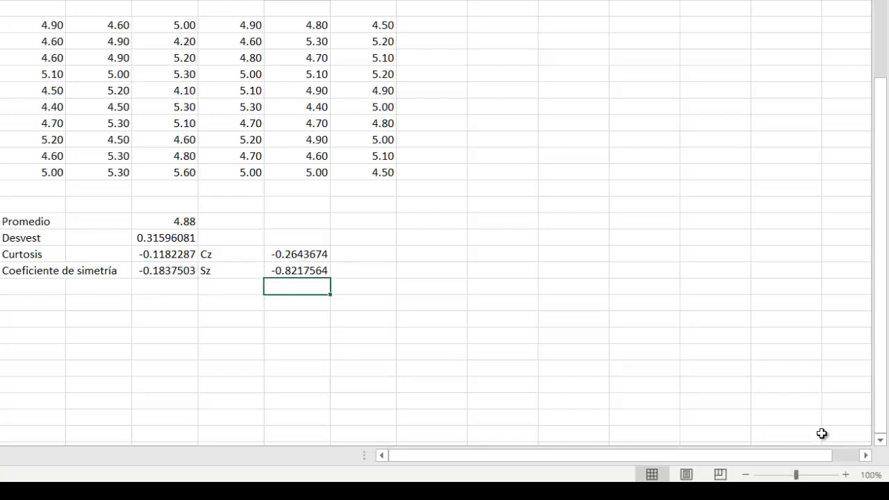
{"action": "key", "text": "Up"}
{"action": "key", "text": "Up"}
{"action": "key", "text": "shift+Down"}
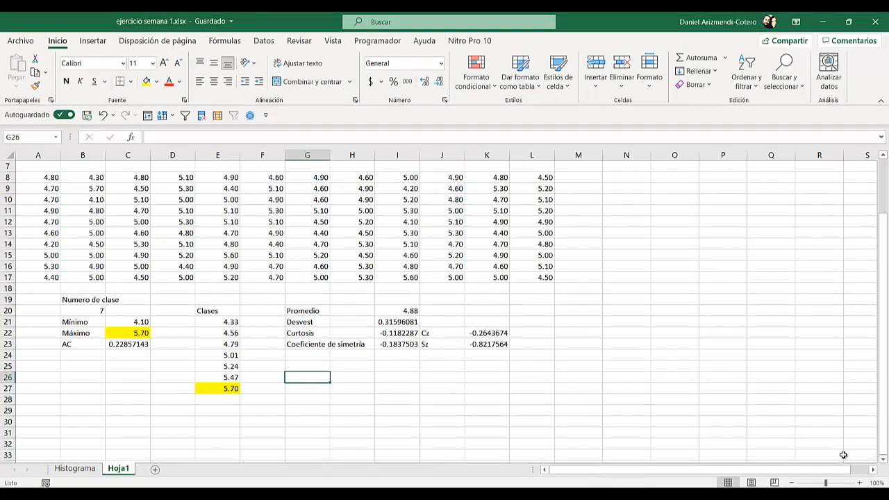
- Set up the interval table with 68% in G26 and the headings "L. inferior" in H25 and "L. superior" in I25
{"action": "type", "text": "68%"}
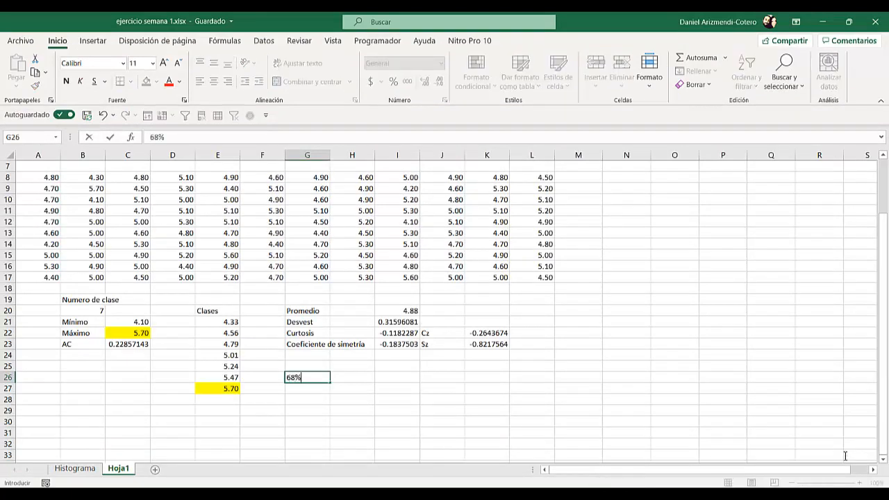
{"action": "key", "text": "Tab"}
{"action": "key", "text": "Up"}
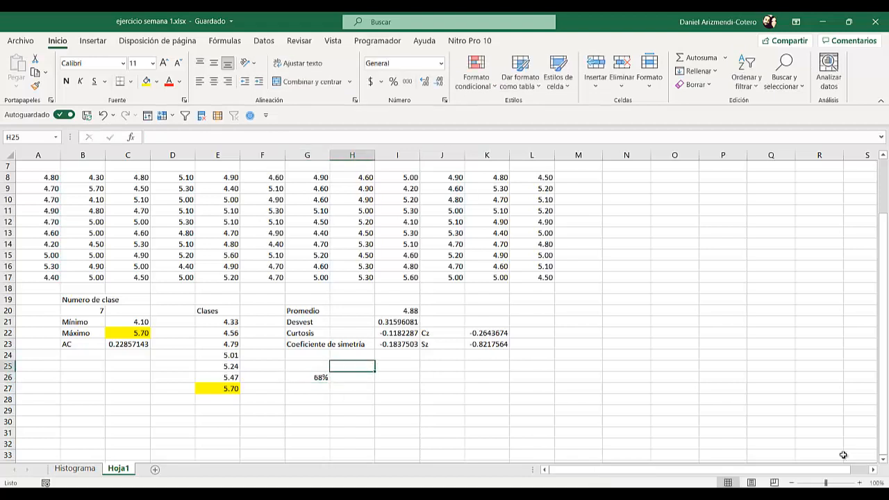
{"action": "type", "text": "L. in"}
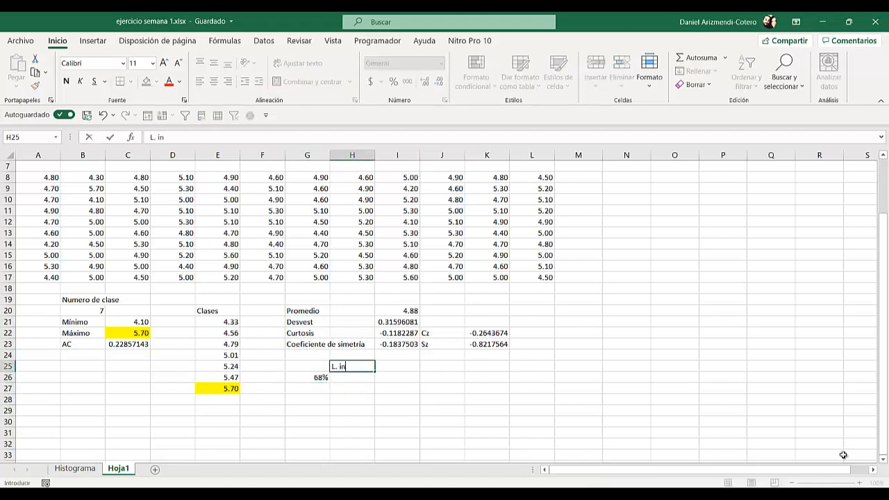
{"action": "type", "text": "ferior"}
{"action": "key", "text": "Tab"}
{"action": "type", "text": "L"}
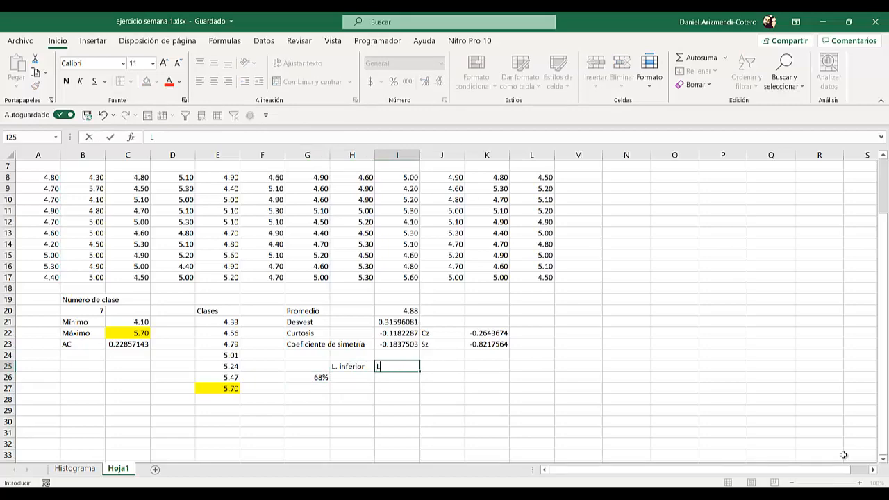
{"action": "type", "text": ". superior"}
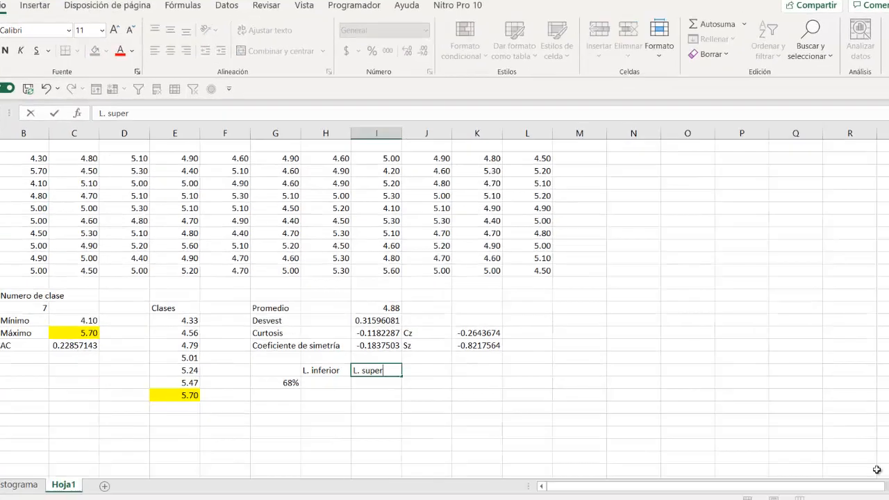
{"action": "key", "text": "Return"}
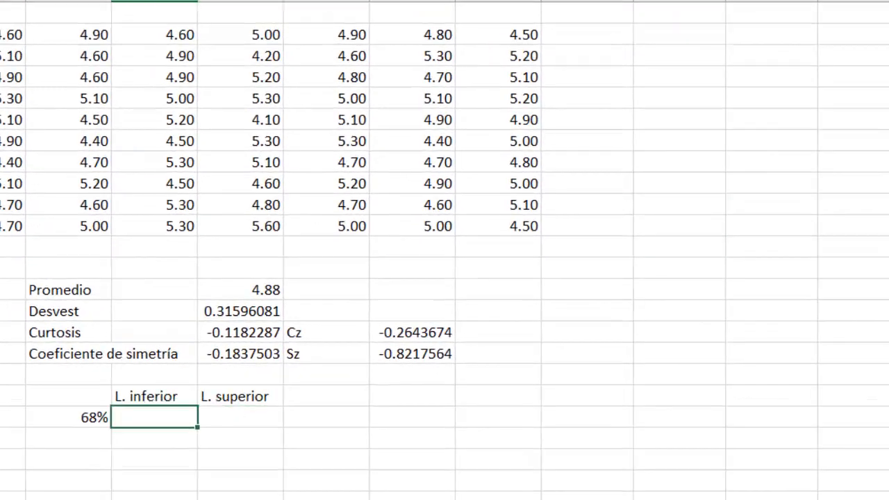
- Calculate the 68% lower limit in H26 with the formula =I20-I21
{"action": "type", "text": "="}
{"action": "left_click", "coordinate": [241, 290]}
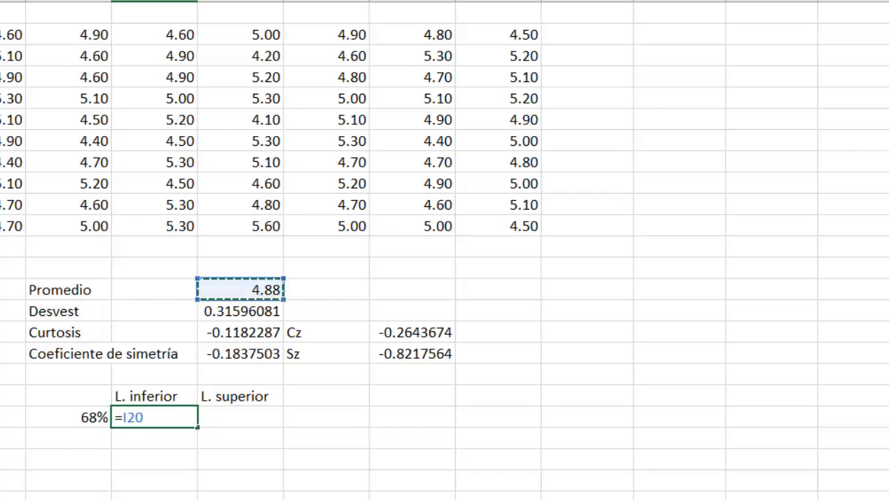
{"action": "type", "text": "-"}
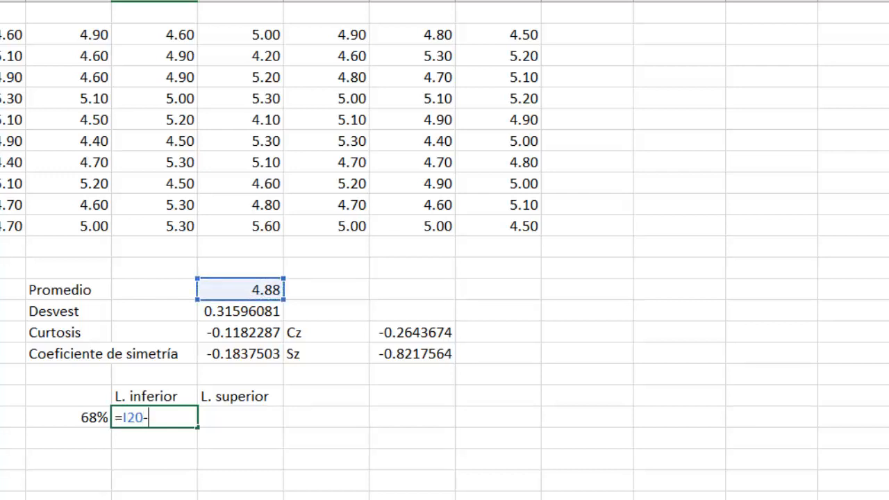
{"action": "left_click", "coordinate": [240, 312]}
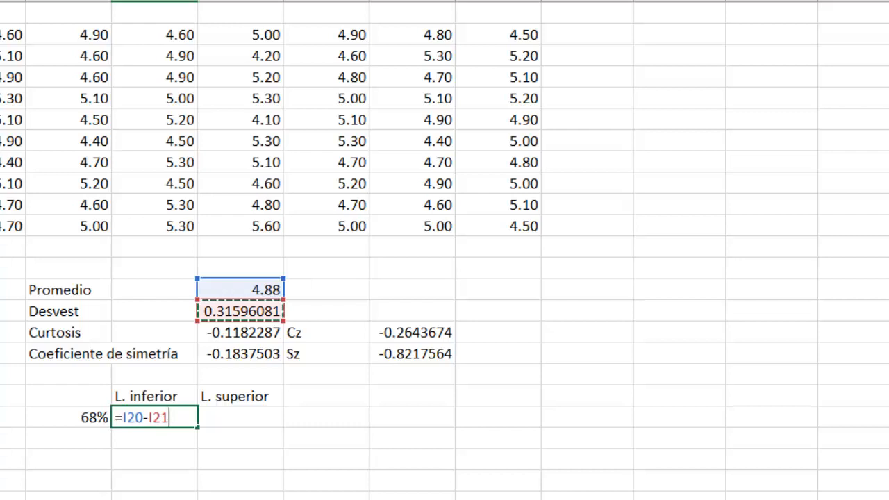
{"action": "key", "text": "Tab"}
- Calculate the 68% upper limit in I26 with the formula =I20+I21
{"action": "type", "text": "="}
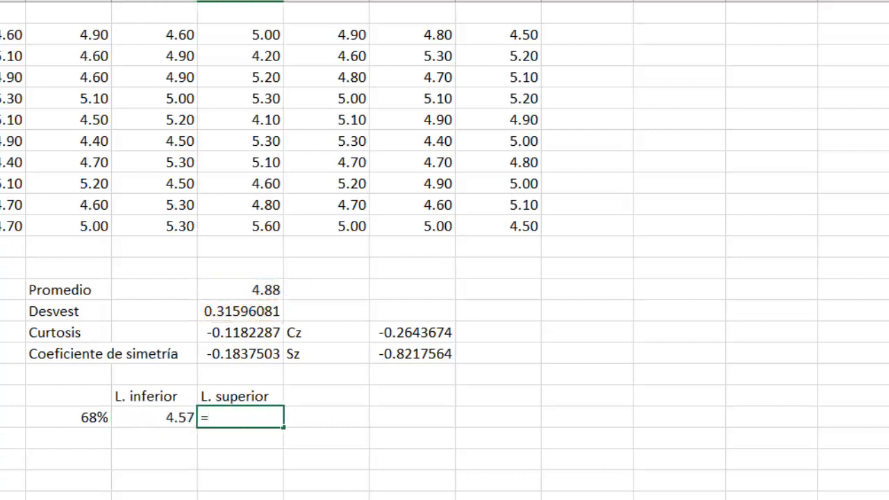
{"action": "left_click", "coordinate": [241, 290]}
{"action": "type", "text": "+"}
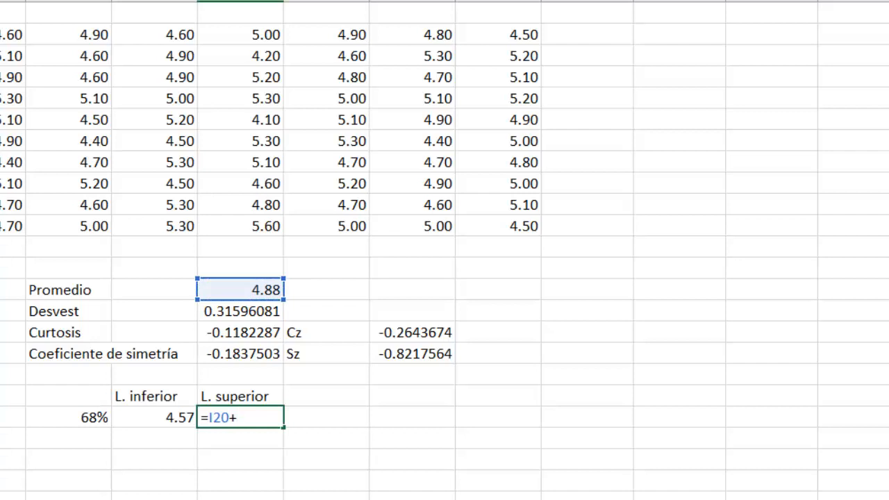
{"action": "left_click", "coordinate": [241, 311]}
{"action": "key", "text": "Return"}
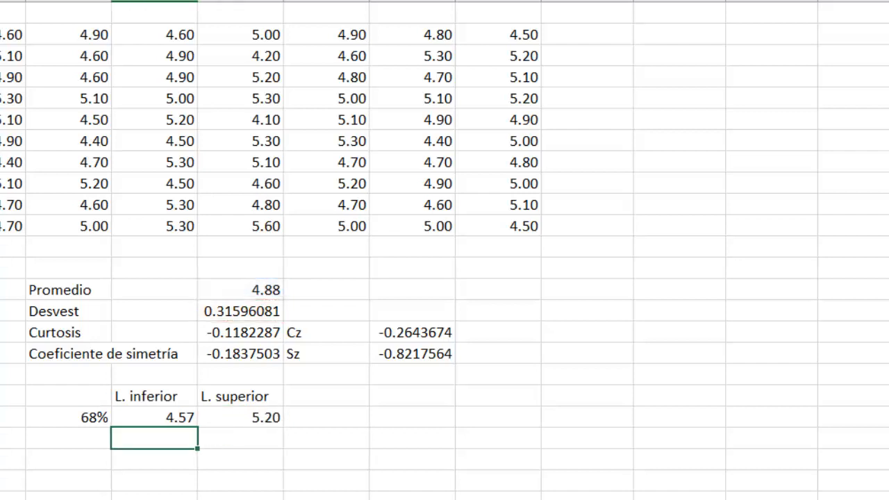
- Center the 68% limits in H26:I26 and add the unit "mm" beside them in J26
{"action": "left_click_drag", "start_coordinate": [154, 418], "coordinate": [240, 418]}
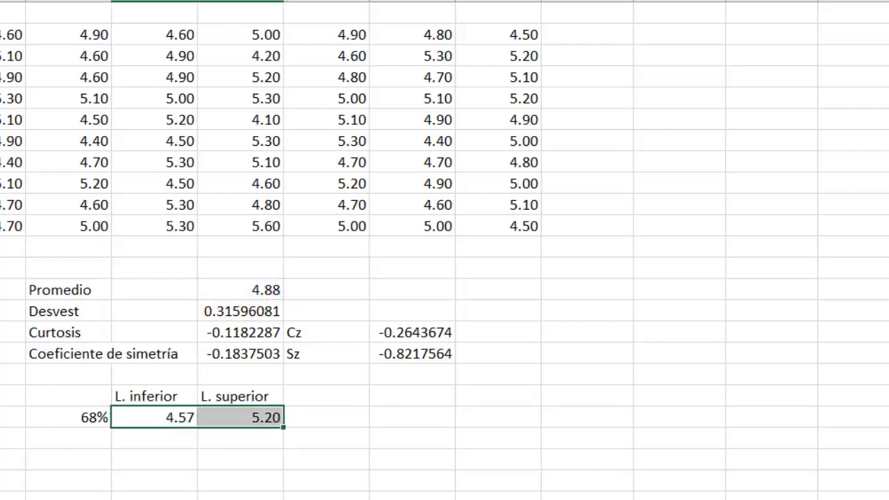
{"action": "key", "text": "alt+h"}
{"action": "key", "text": "a"}
{"action": "key", "text": "c"}
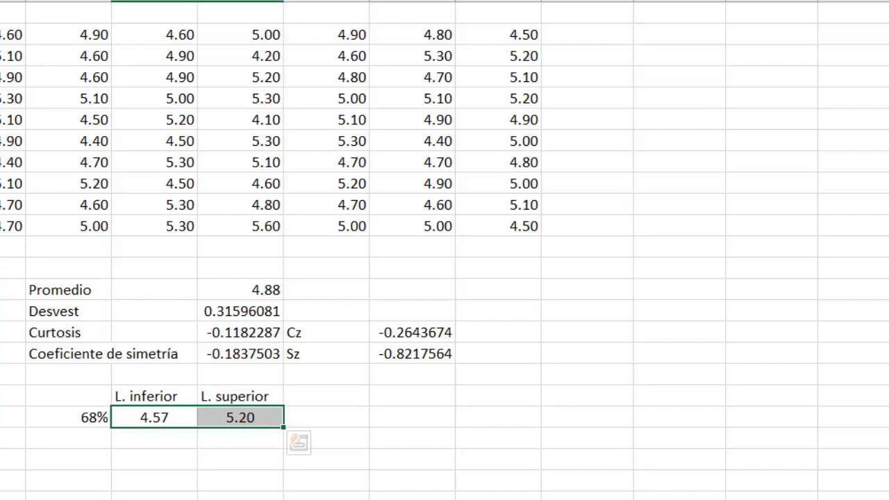
{"action": "left_click", "coordinate": [68, 418]}
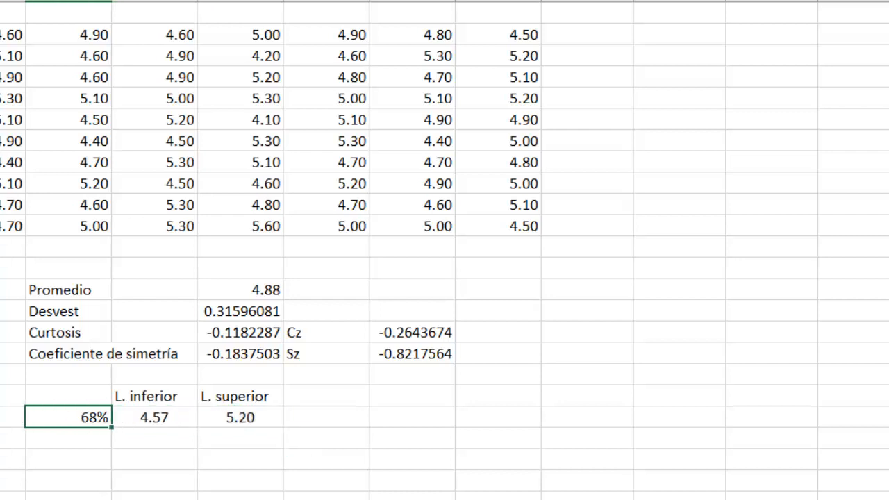
{"action": "left_click", "coordinate": [154, 417]}
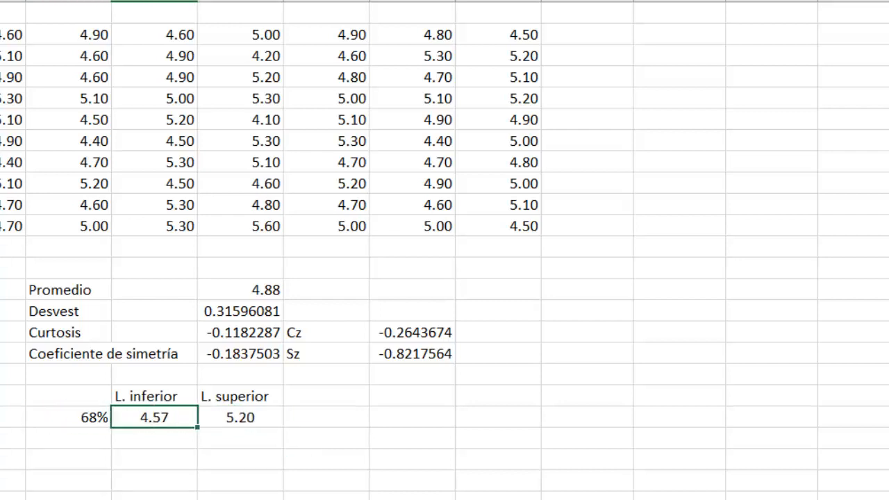
{"action": "left_click", "coordinate": [325, 417]}
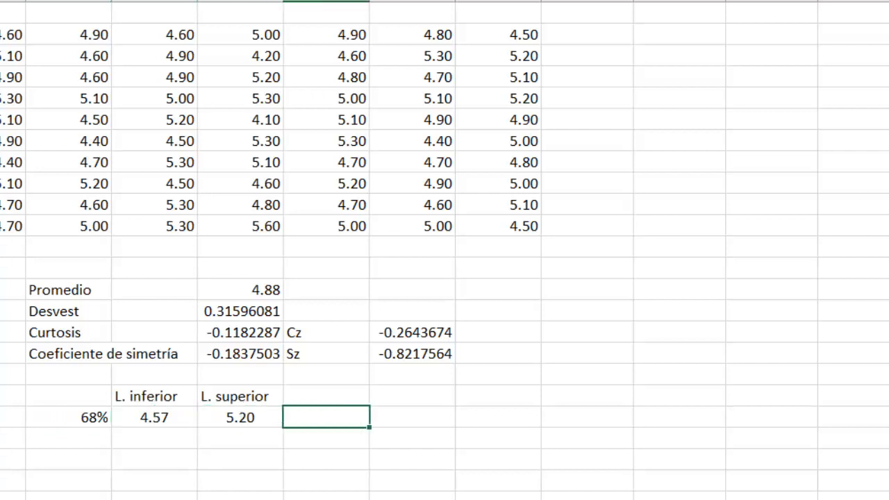
{"action": "type", "text": "mm"}
{"action": "key", "text": "Return"}
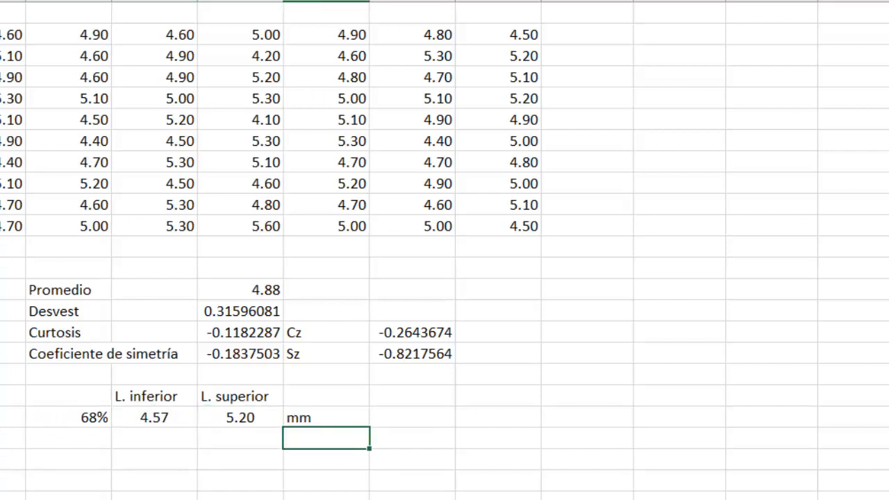
- Add a 95% row in G27 and calculate its lower limit in H27 with the formula =I20-2*I21
{"action": "left_click", "coordinate": [69, 439]}
{"action": "type", "text": "95"}
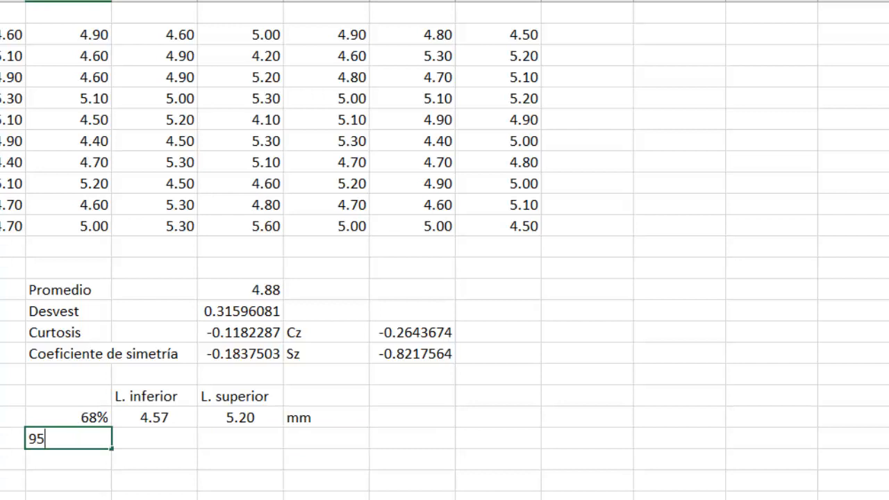
{"action": "type", "text": "%"}
{"action": "key", "text": "Tab"}
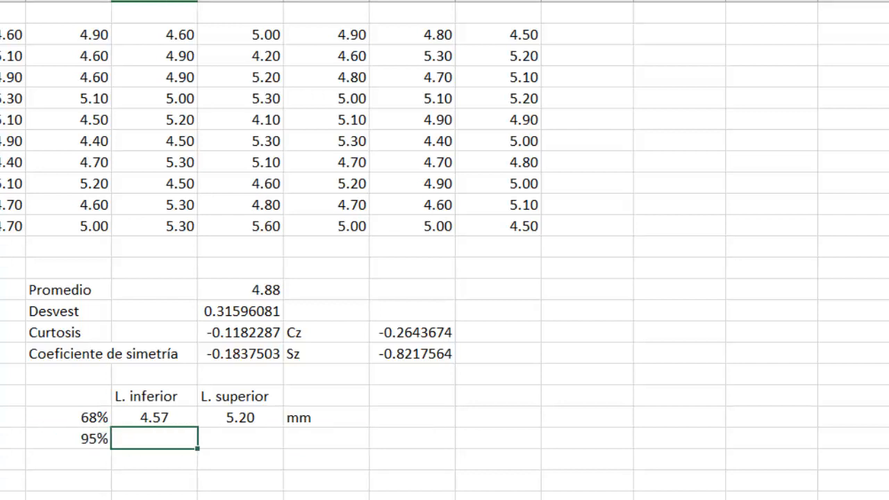
{"action": "left_click", "coordinate": [241, 290]}
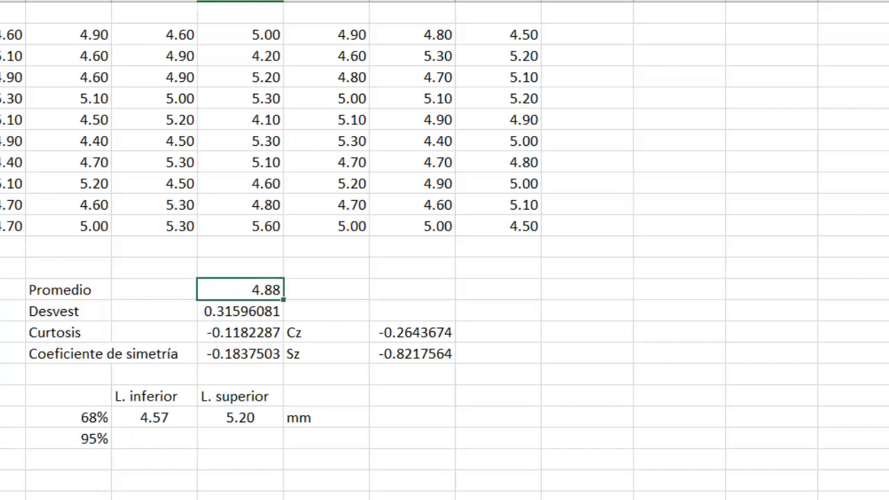
{"action": "left_click", "coordinate": [154, 438]}
{"action": "type", "text": "="}
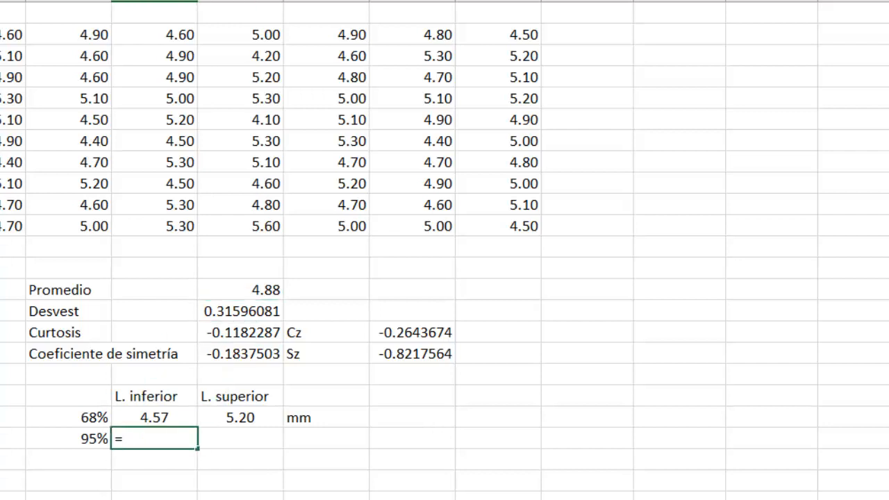
{"action": "left_click", "coordinate": [240, 289]}
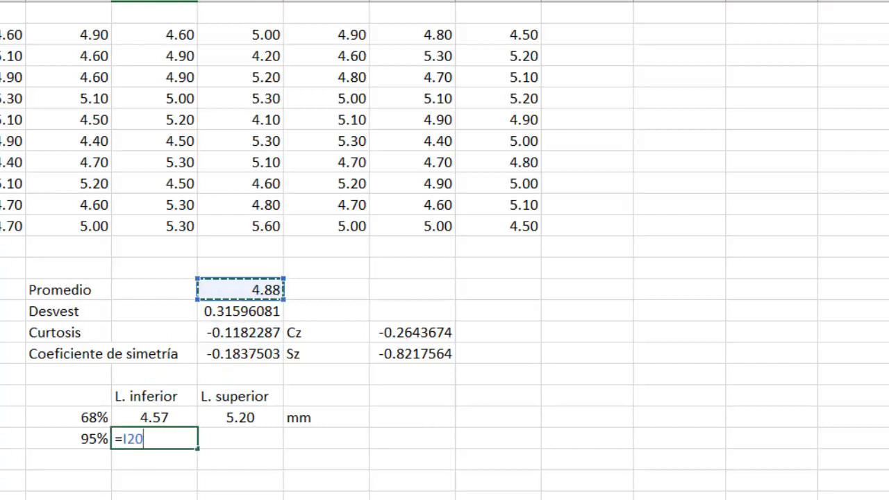
{"action": "type", "text": "-2*"}
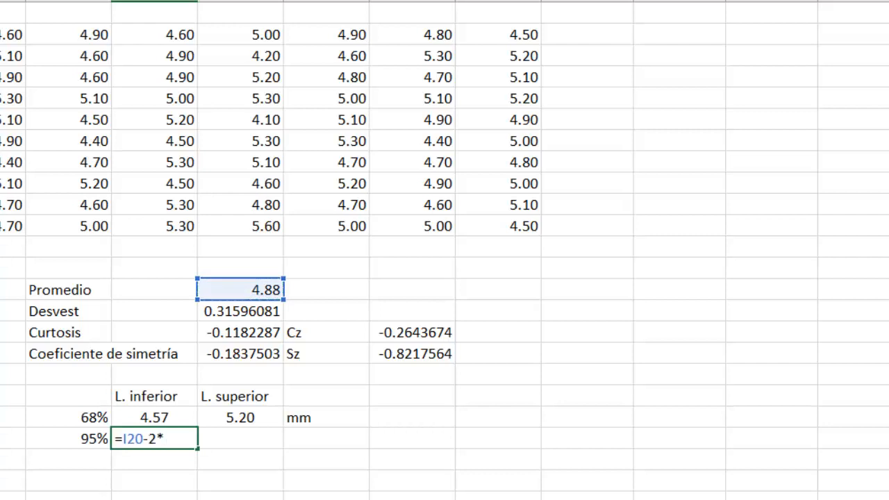
{"action": "left_click", "coordinate": [240, 311]}
{"action": "key", "text": "Tab"}
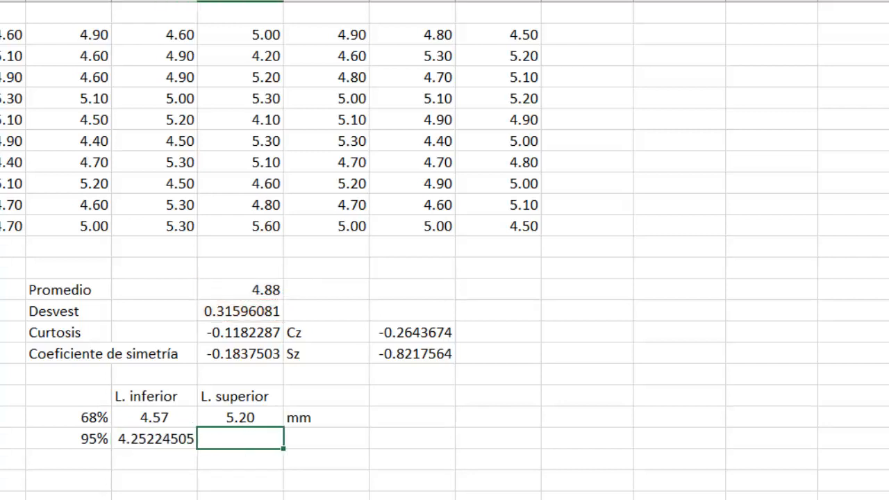
- Calculate the 95% upper limit in I27 with the formula =I20+2*I21 and enter the unit "mm" in J27
{"action": "type", "text": "="}
{"action": "left_click", "coordinate": [241, 289]}
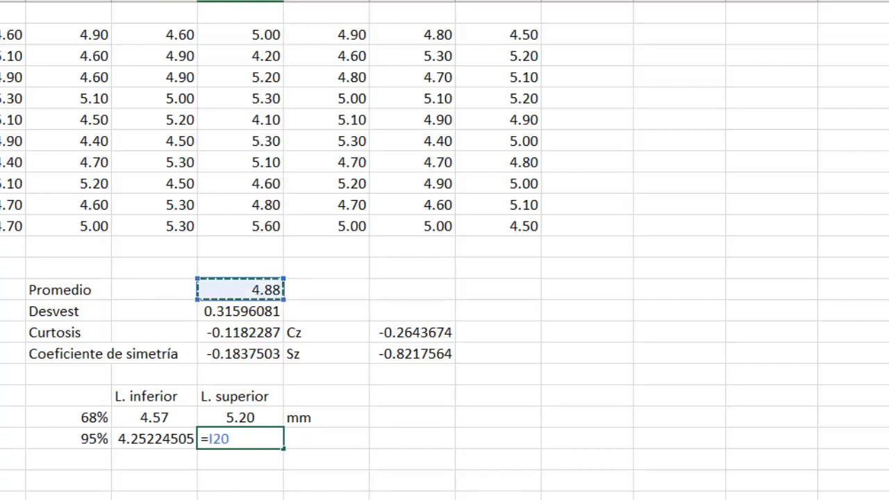
{"action": "type", "text": "+2*"}
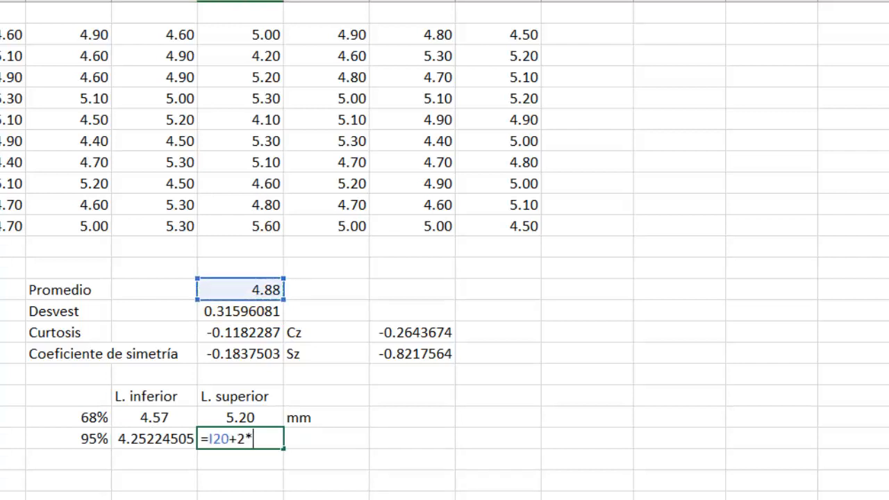
{"action": "left_click", "coordinate": [240, 311]}
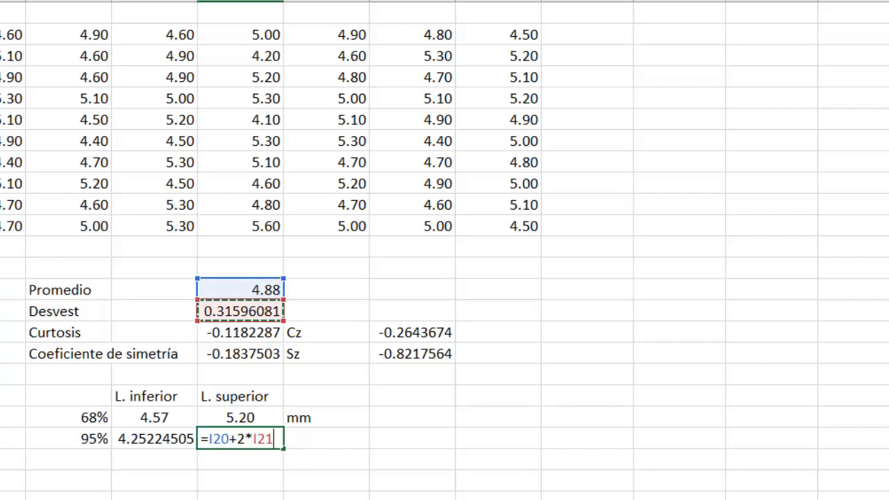
{"action": "key", "text": "Tab"}
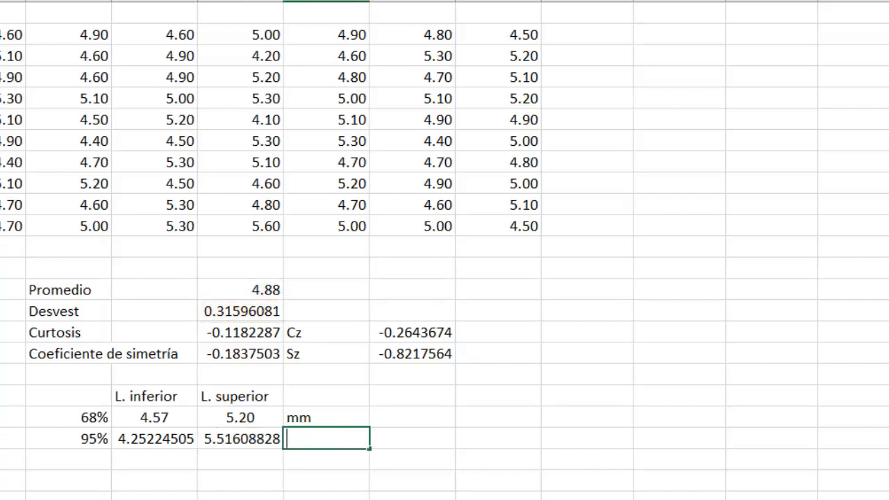
{"action": "type", "text": "mm"}
- Format the 95% limits in H27:I27 with two decimals and center them
{"action": "left_click_drag", "start_coordinate": [154, 439], "coordinate": [243, 441]}
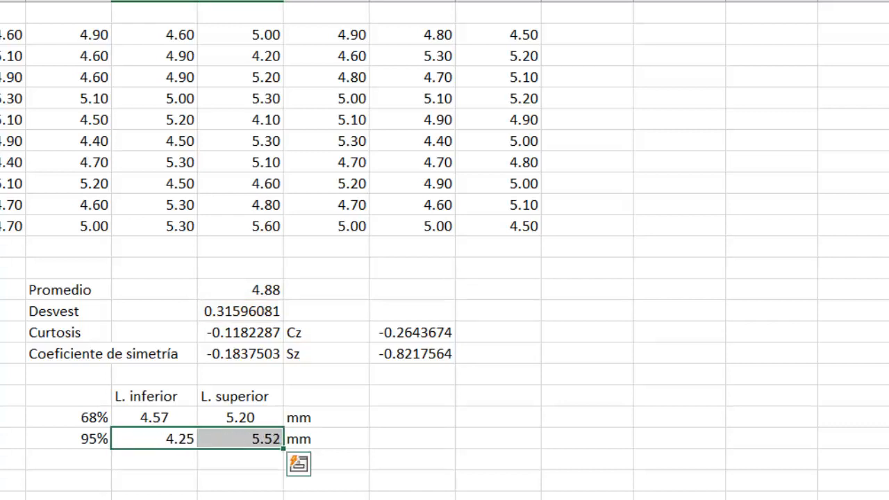
{"action": "left_click", "coordinate": [154, 495]}
{"action": "left_click_drag", "start_coordinate": [154, 439], "coordinate": [237, 439]}
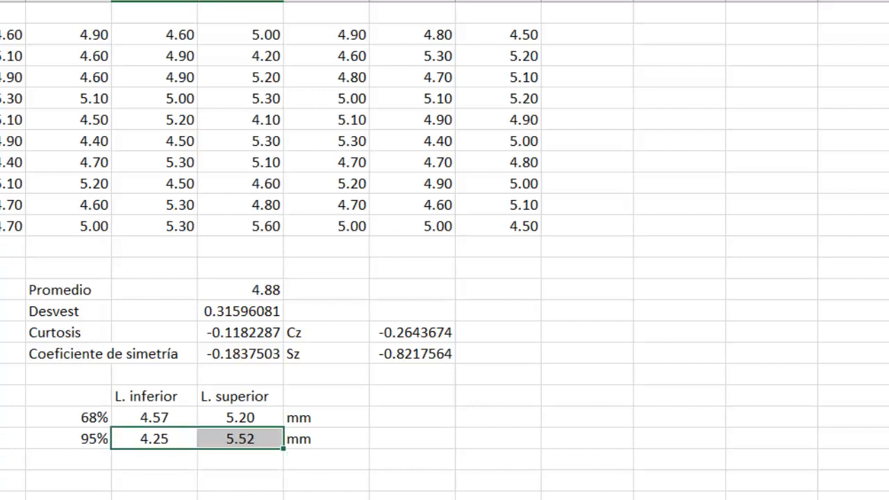
{"action": "left_click", "coordinate": [154, 460]}
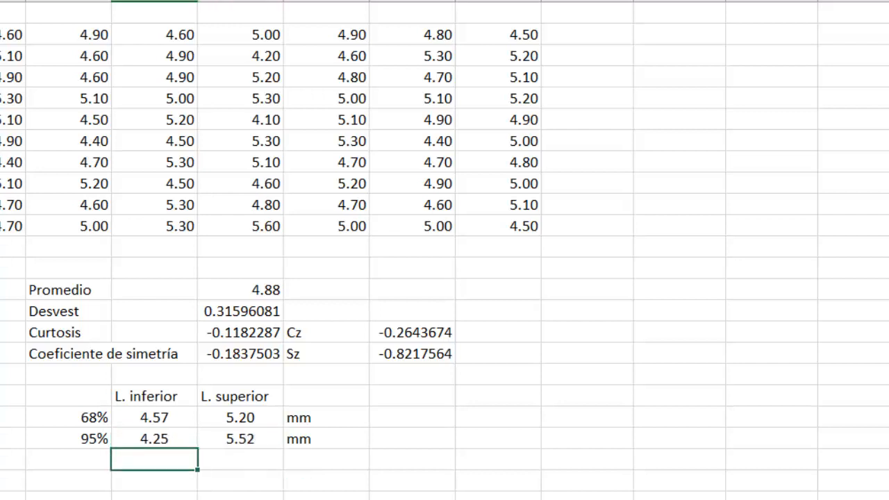
- Add a 99% row in G28 and calculate its lower limit in H28 with the formula =I20-3*I21
{"action": "left_click", "coordinate": [69, 459]}
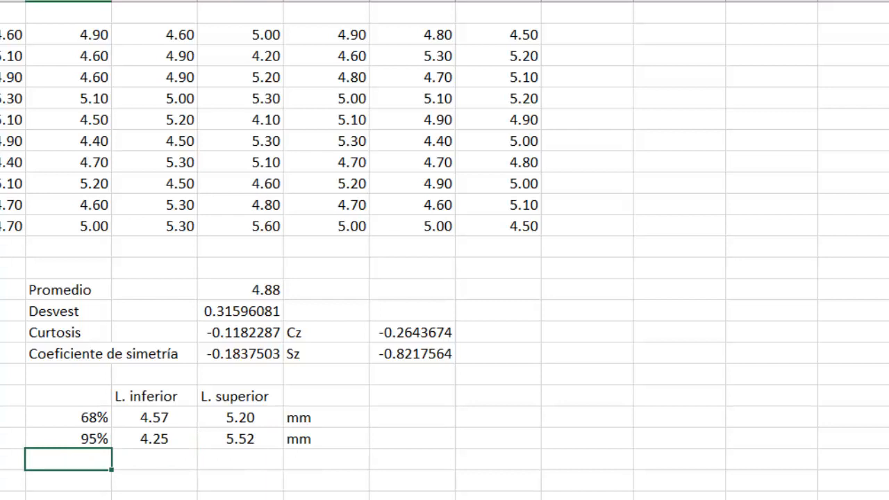
{"action": "type", "text": "99%"}
{"action": "key", "text": "Tab"}
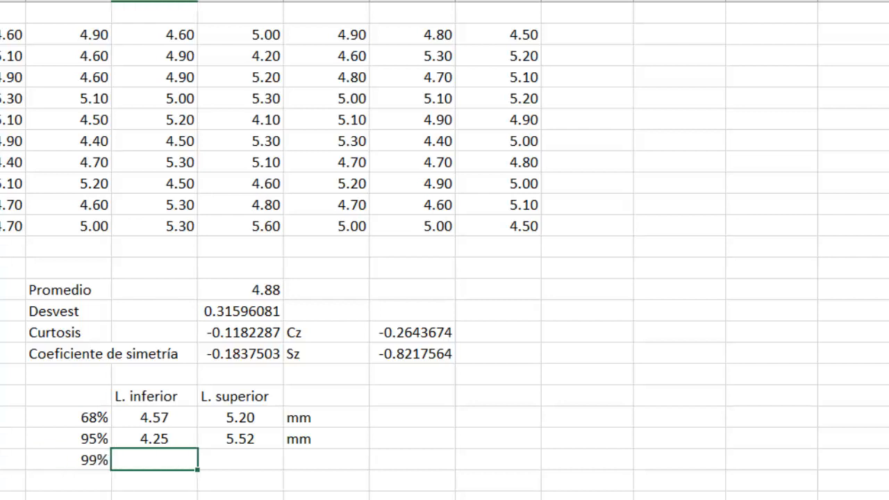
{"action": "type", "text": "="}
{"action": "left_click", "coordinate": [240, 290]}
{"action": "type", "text": "-3*"}
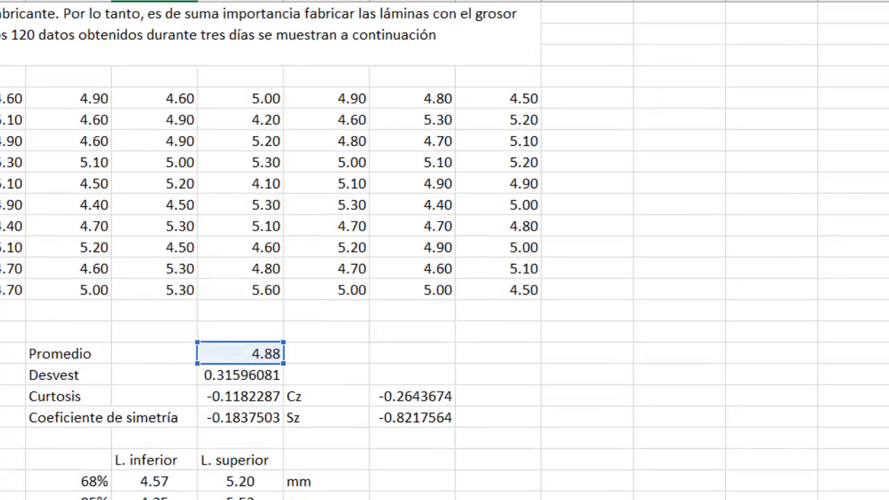
{"action": "left_click", "coordinate": [240, 312]}
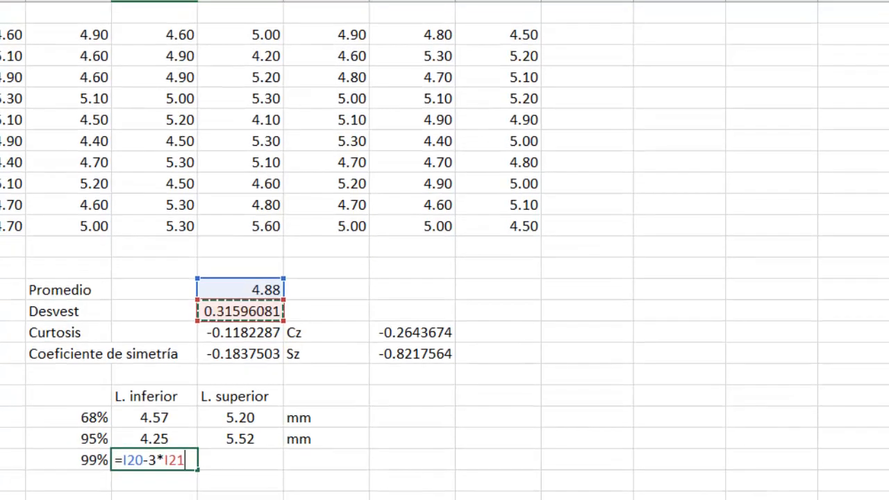
{"action": "key", "text": "Tab"}
- Calculate the 99% upper limit in I28 with the formula =I20+3*I21 and enter the unit "mm" in J28
{"action": "type", "text": "="}
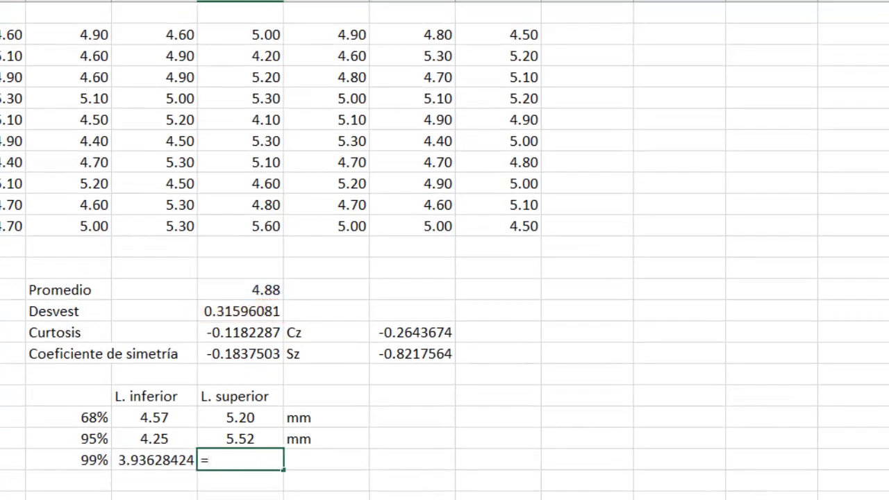
{"action": "left_click", "coordinate": [241, 290]}
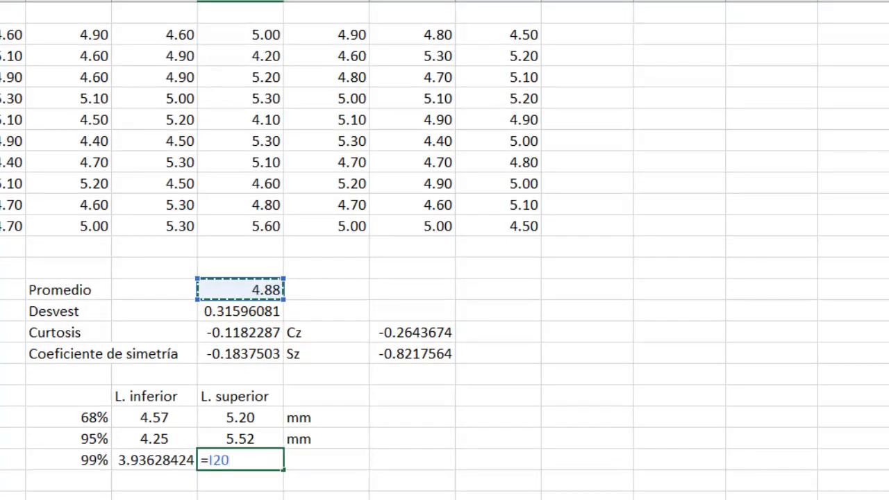
{"action": "type", "text": "+3*"}
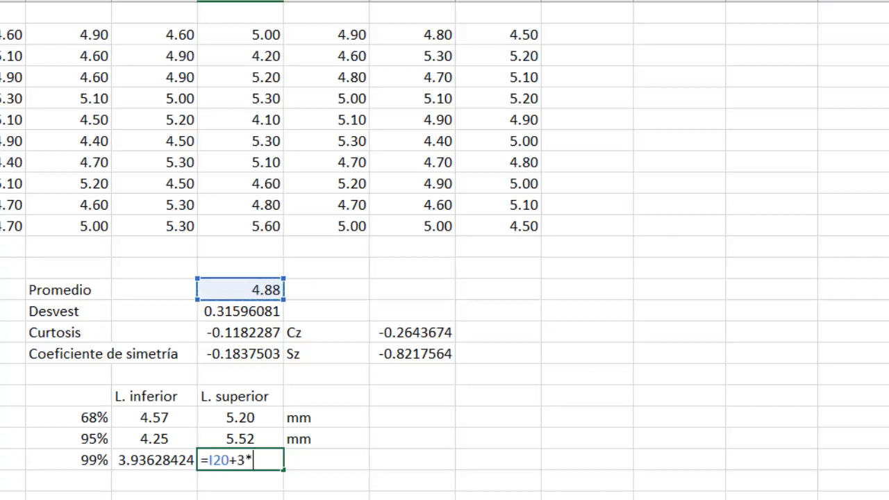
{"action": "left_click", "coordinate": [240, 311]}
{"action": "key", "text": "Tab"}
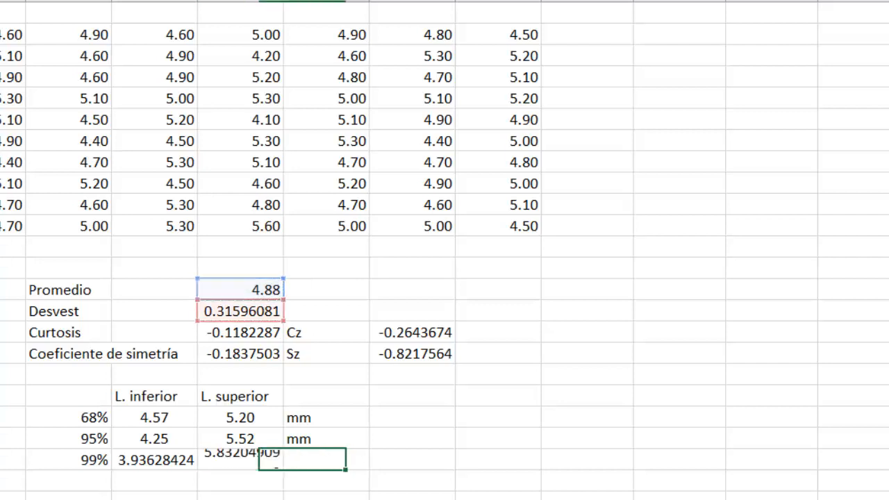
{"action": "type", "text": "mm"}
{"action": "key", "text": "Return"}
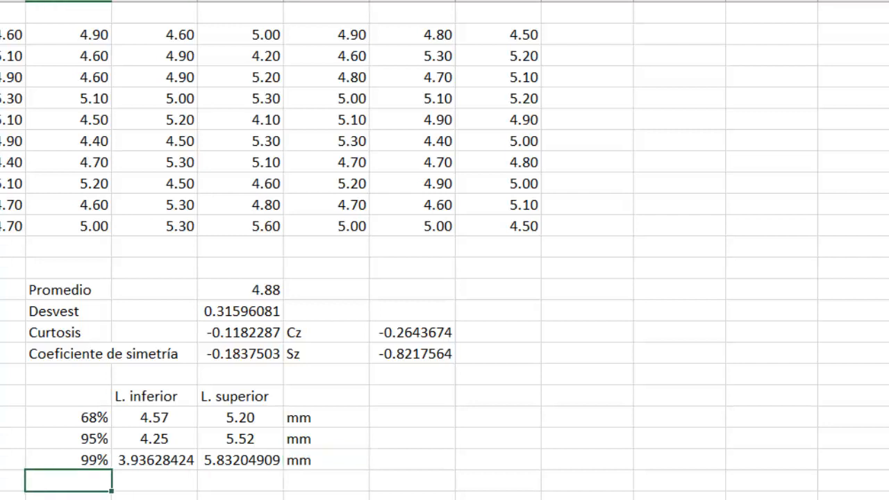
- Format the 99% limits in H28:I28 with two decimals and center them
{"action": "key", "text": "Up"}
{"action": "key", "text": "Right"}
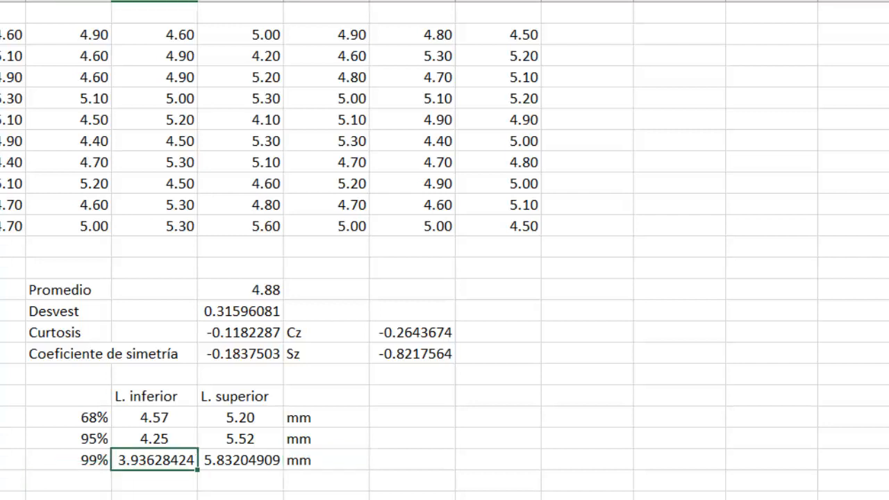
{"action": "key", "text": "shift+Right"}
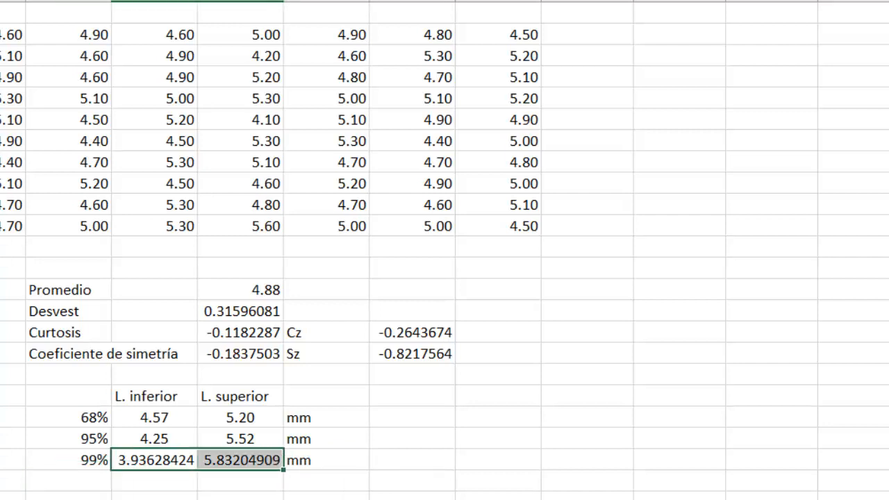
{"action": "key", "text": "alt+h"}
{"action": "key", "text": "9"}
{"action": "key", "text": "alt+h"}
{"action": "key", "text": "9"}
{"action": "key", "text": "alt+h"}
{"action": "key", "text": "9"}
{"action": "key", "text": "alt+h"}
{"action": "key", "text": "9"}
{"action": "key", "text": "alt+h"}
{"action": "key", "text": "9"}
{"action": "key", "text": "alt+h"}
{"action": "key", "text": "9"}
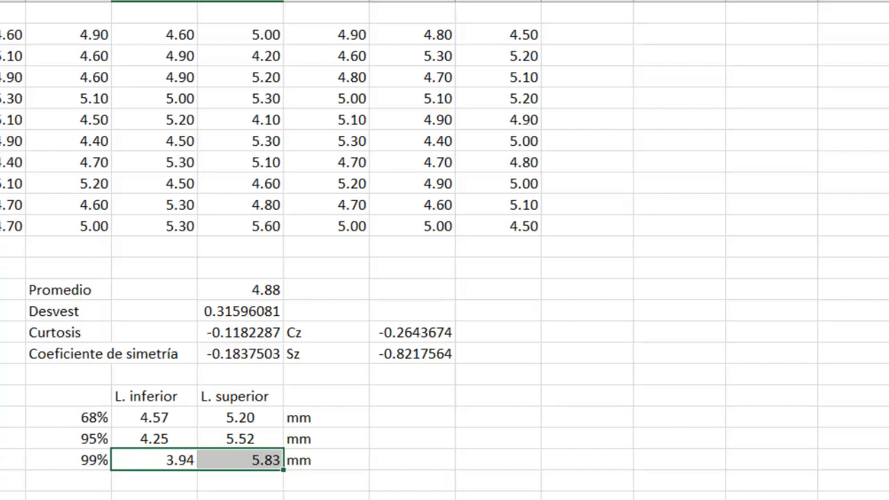
{"action": "key", "text": "alt+h"}
{"action": "key", "text": "a"}
{"action": "key", "text": "c"}
{"action": "key", "text": "Down"}
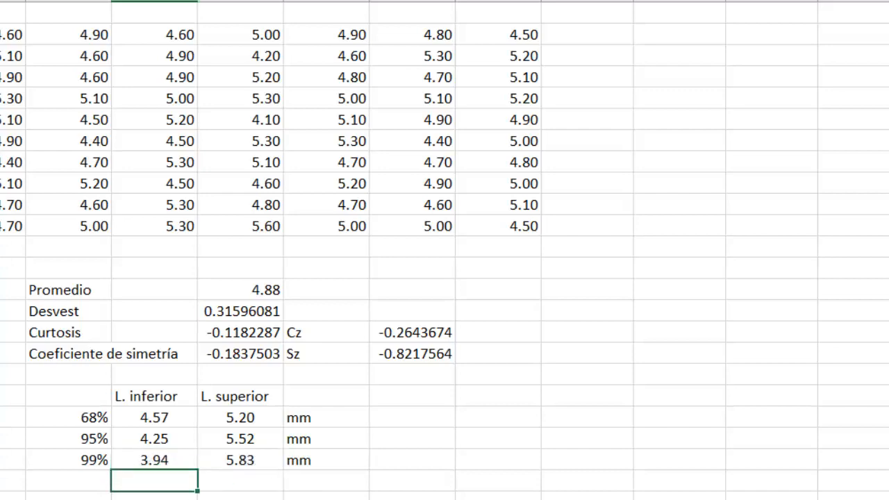